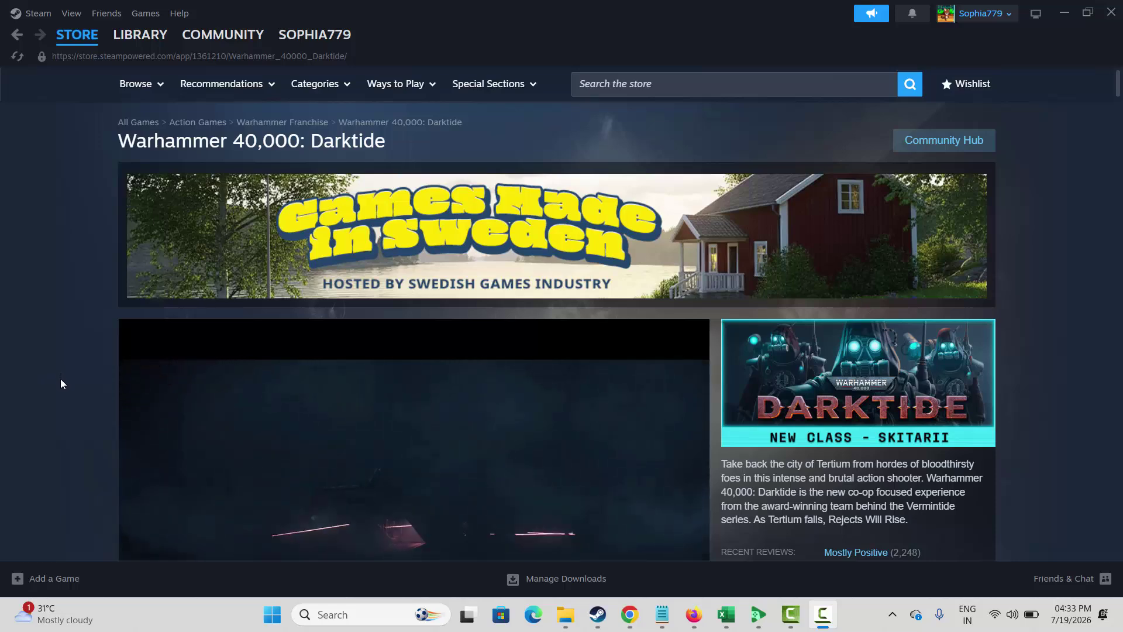
Examine the minimum and recommended system requirements on the Warhammer 40,000: Darktide store page.
{"action": "scroll", "coordinate": [61, 380], "scroll_direction": "down", "scroll_amount": 12}
{"action": "scroll", "coordinate": [65, 390], "scroll_direction": "down", "scroll_amount": 20}
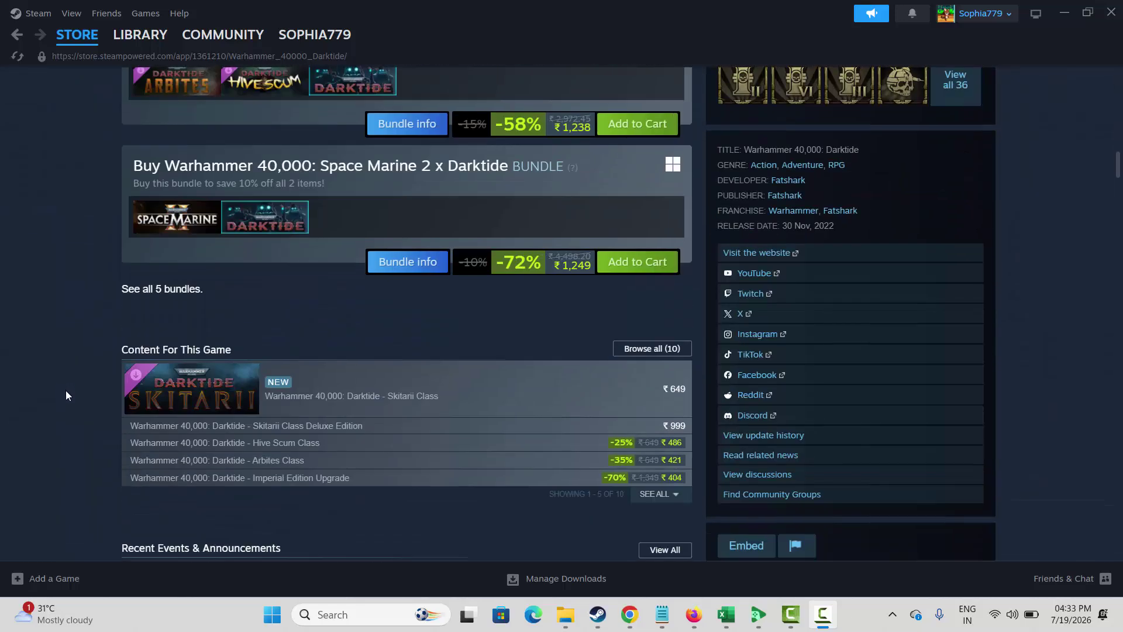
{"action": "scroll", "coordinate": [67, 399], "scroll_direction": "down", "scroll_amount": 10}
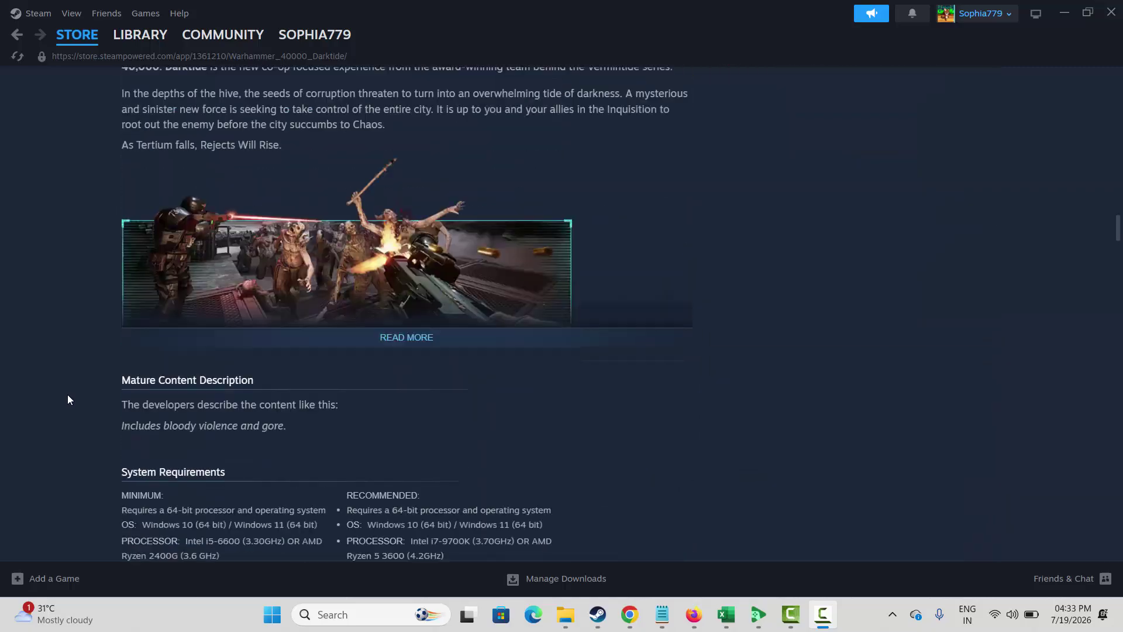
{"action": "left_click_drag", "start_coordinate": [155, 280], "coordinate": [414, 381]}
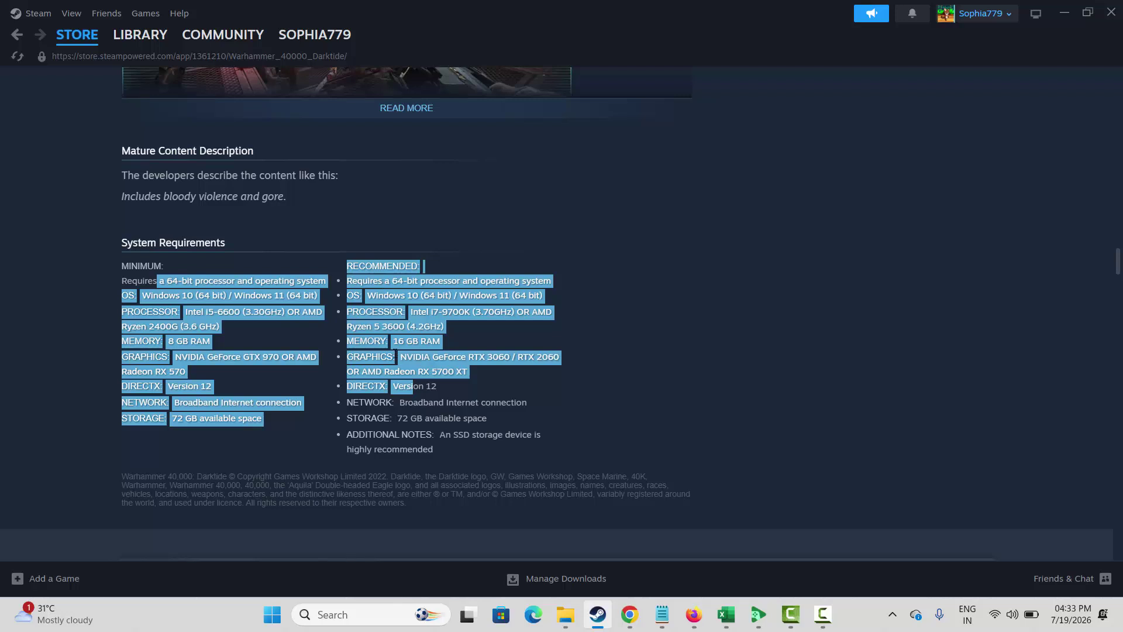
{"action": "left_click_drag", "start_coordinate": [485, 417], "coordinate": [236, 312]}
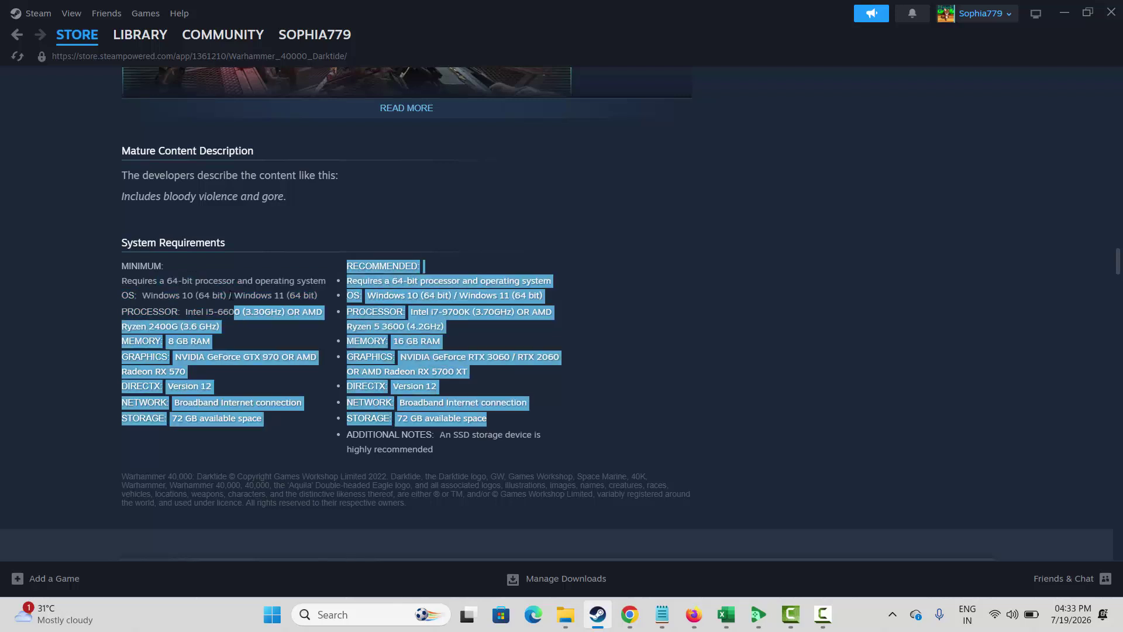
{"action": "left_click", "coordinate": [86, 233]}
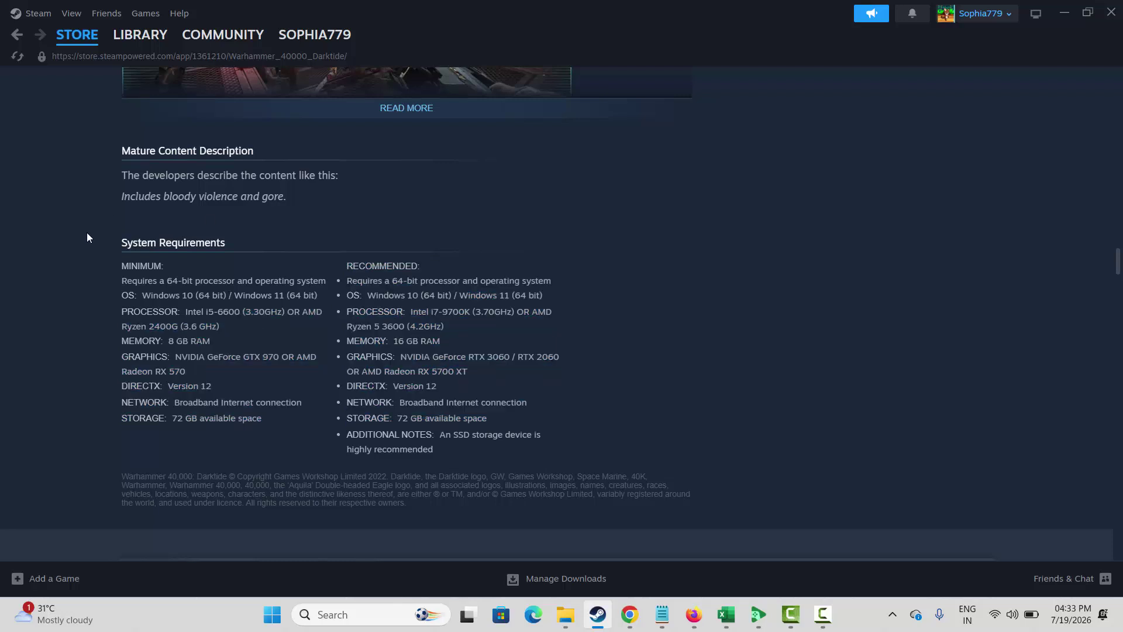
{"action": "left_click", "coordinate": [36, 24]}
{"action": "left_click", "coordinate": [52, 269]}
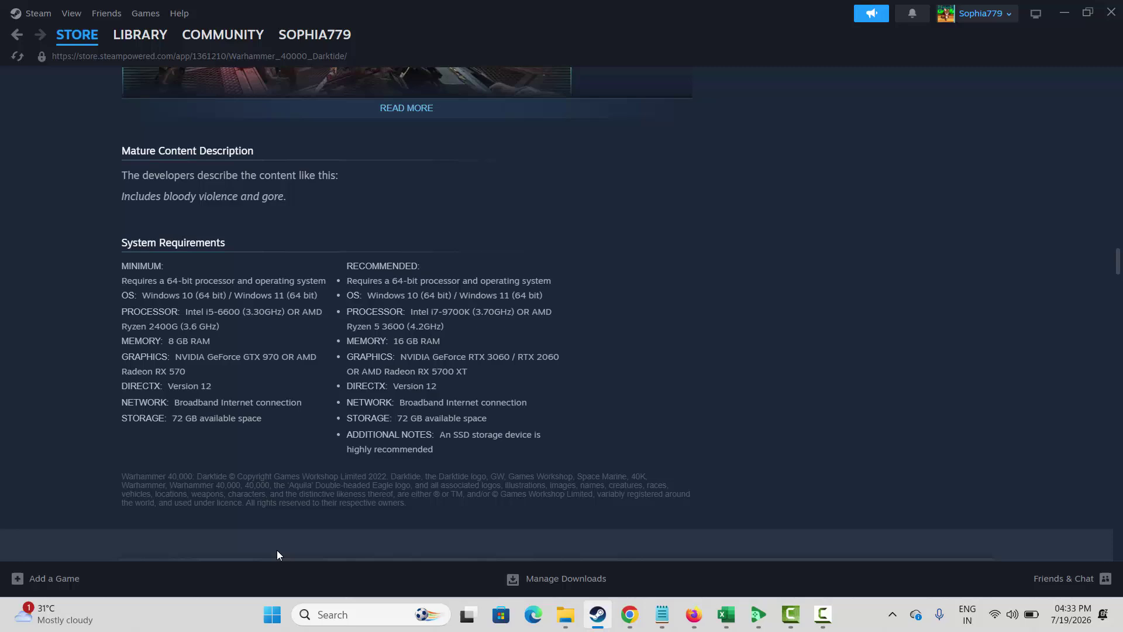
View the Windows power options and close them without restarting the PC.
{"action": "left_click", "coordinate": [272, 614]}
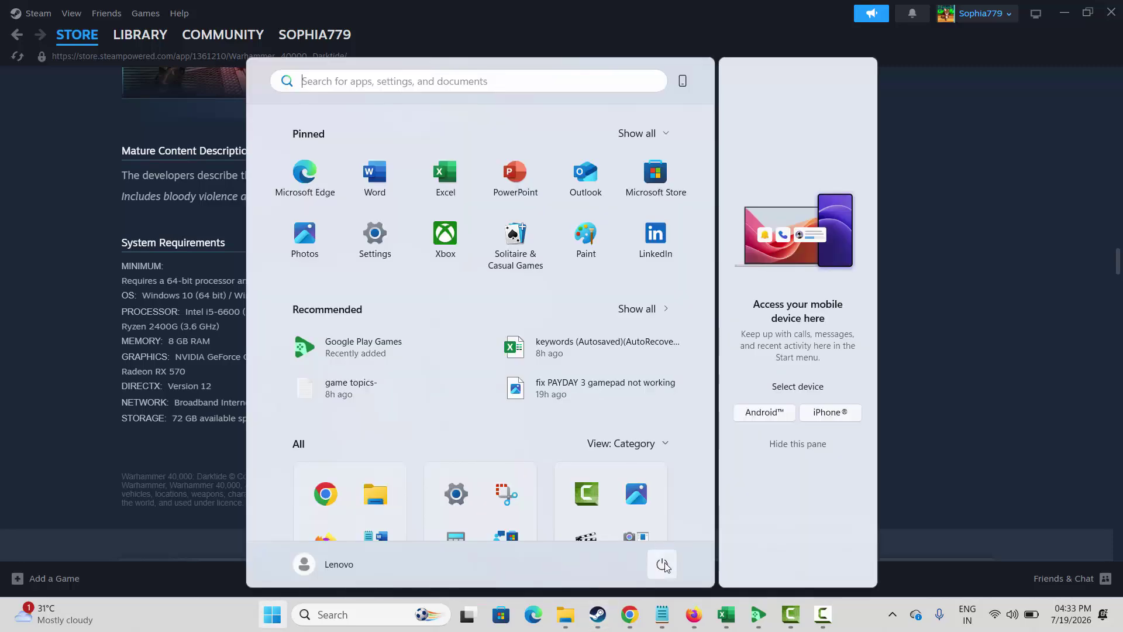
{"action": "left_click", "coordinate": [663, 564]}
{"action": "key", "text": "Escape"}
{"action": "left_click", "coordinate": [998, 397]}
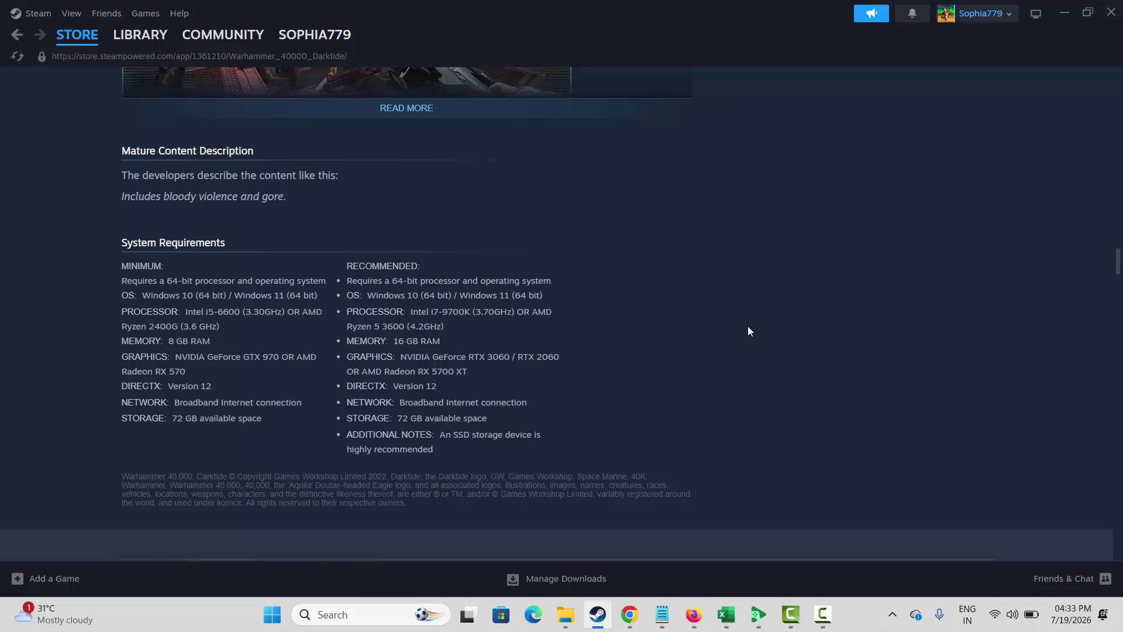
Open Device Manager and show the driver information of the Intel(R) UHD Graphics display adapter.
{"action": "left_click", "coordinate": [338, 615]}
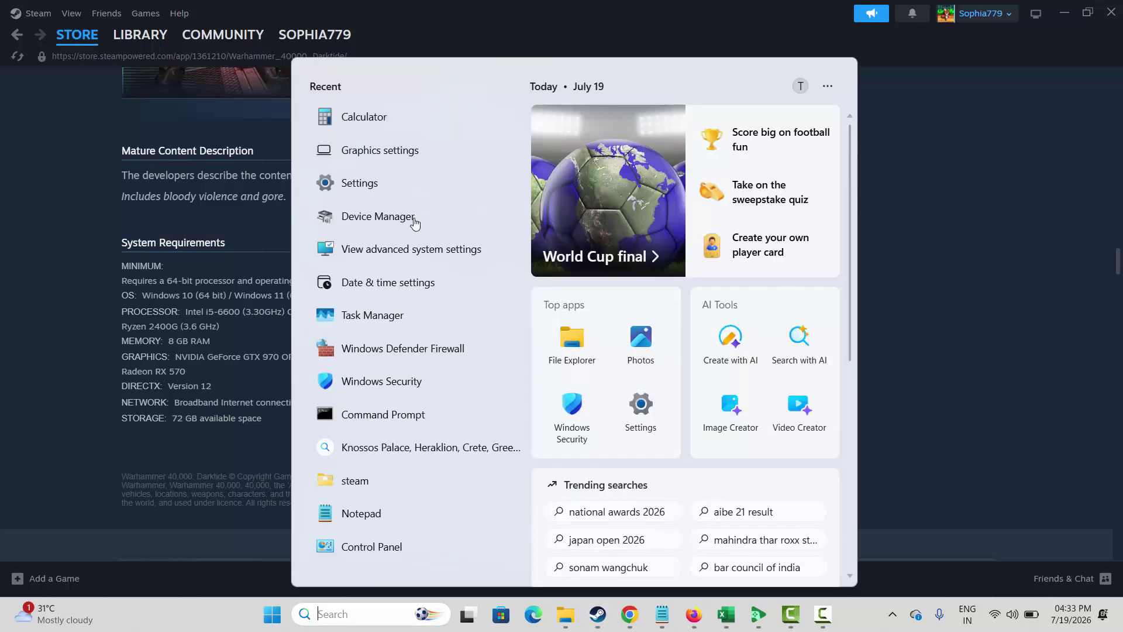
{"action": "left_click", "coordinate": [145, 311]}
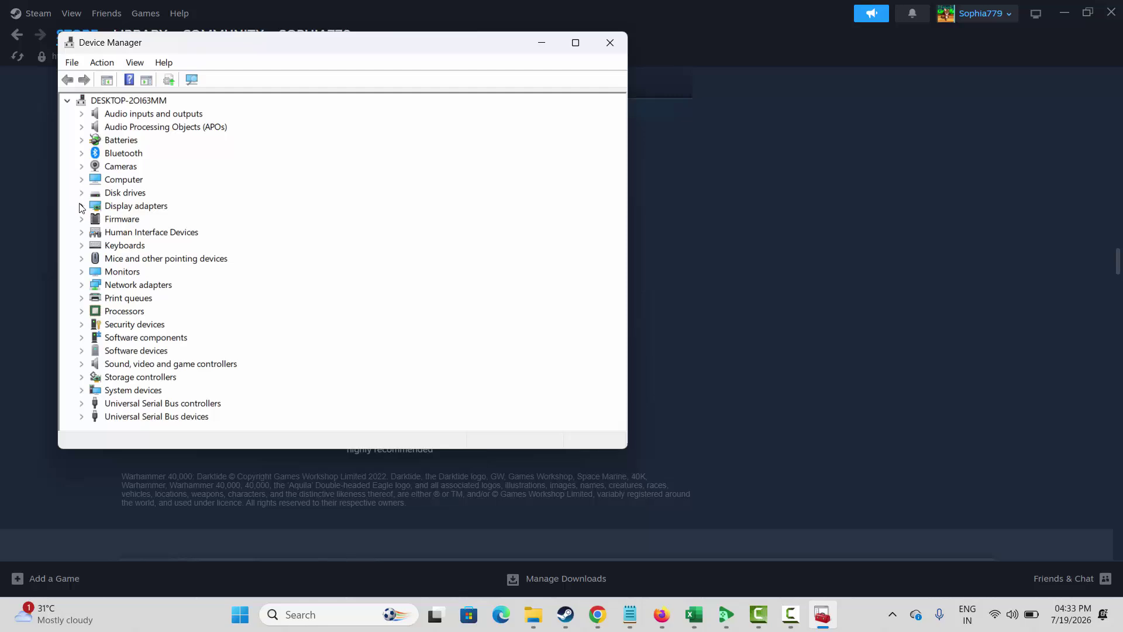
{"action": "left_click", "coordinate": [81, 206]}
{"action": "left_click", "coordinate": [154, 223]}
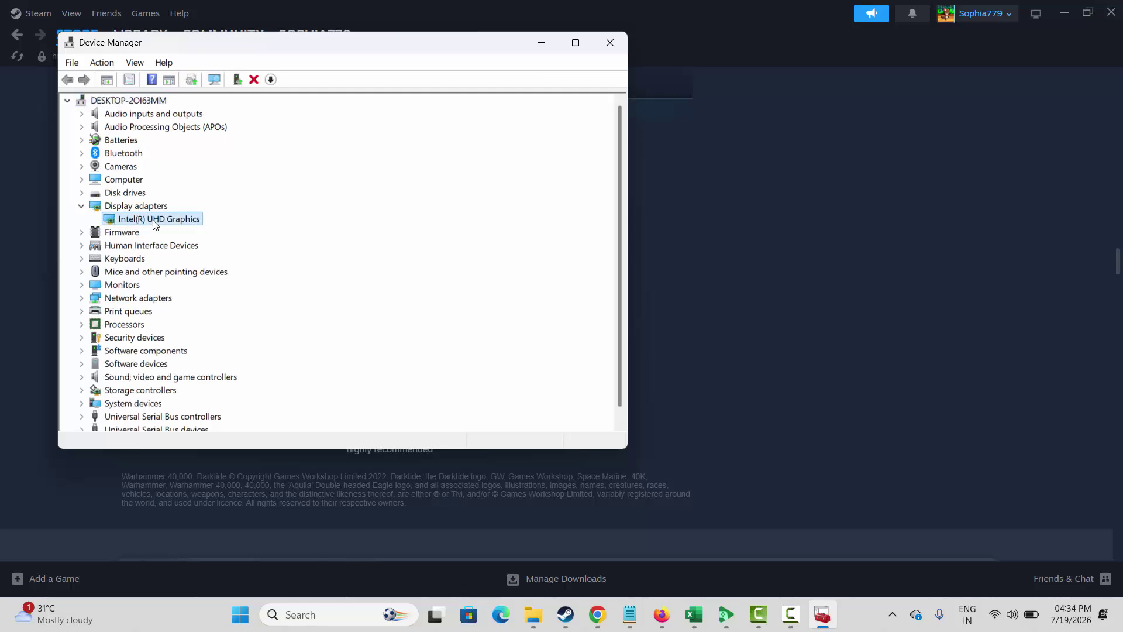
{"action": "right_click", "coordinate": [155, 224]}
{"action": "left_click", "coordinate": [202, 308]}
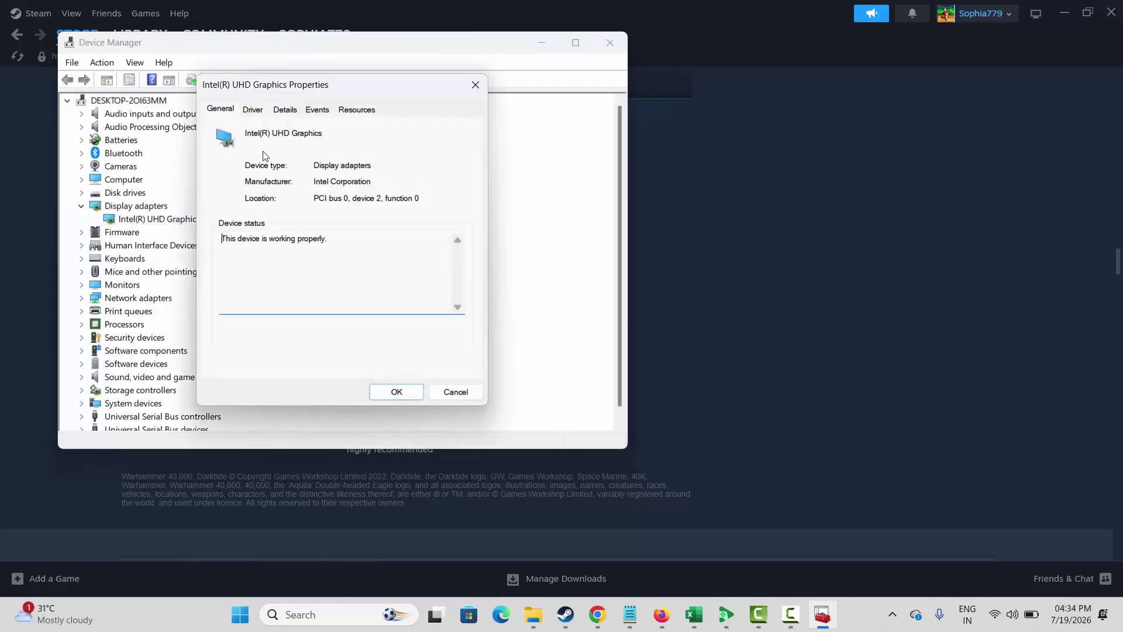
{"action": "left_click", "coordinate": [258, 113]}
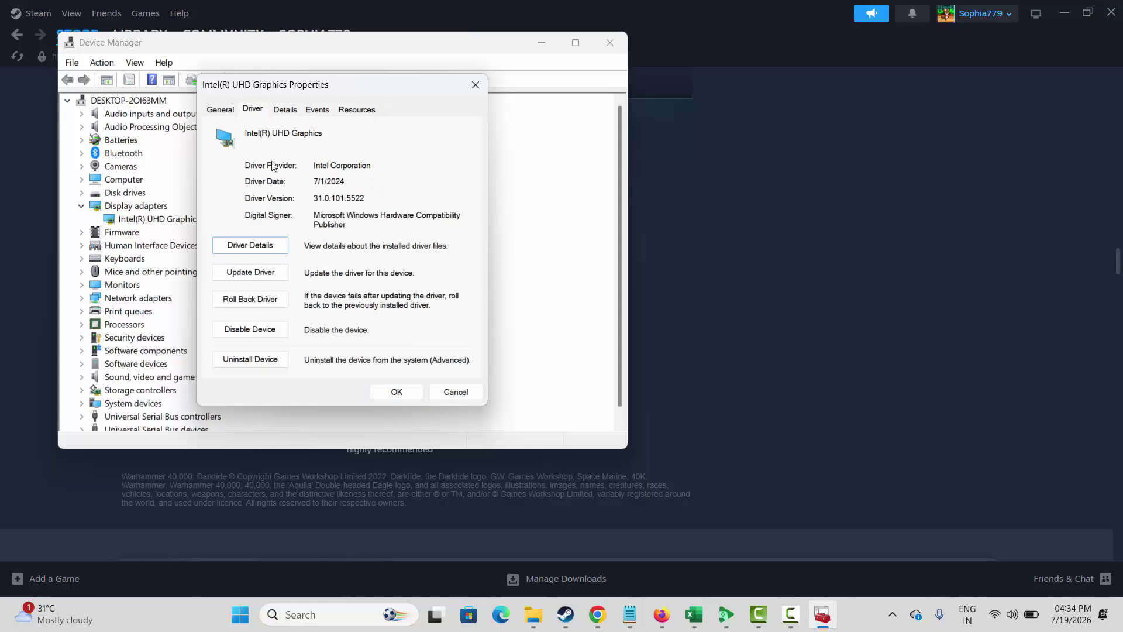
Start an automatic driver update search for the Intel(R) UHD Graphics adapter, and close the update dialogs and Device Manager.
{"action": "left_click", "coordinate": [252, 275]}
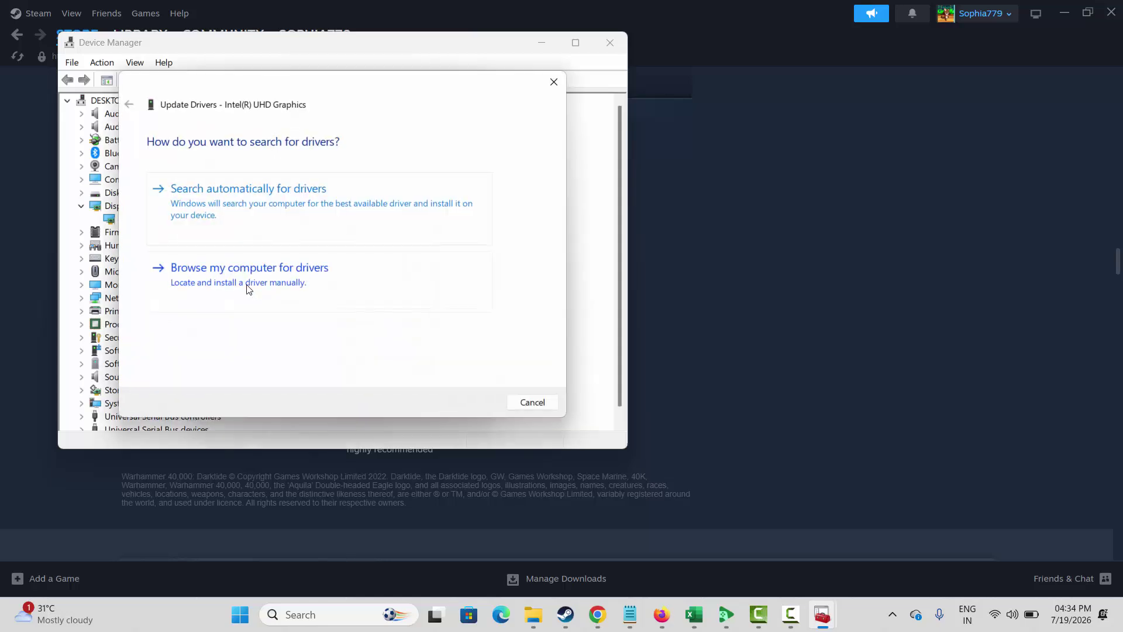
{"action": "left_click", "coordinate": [314, 201]}
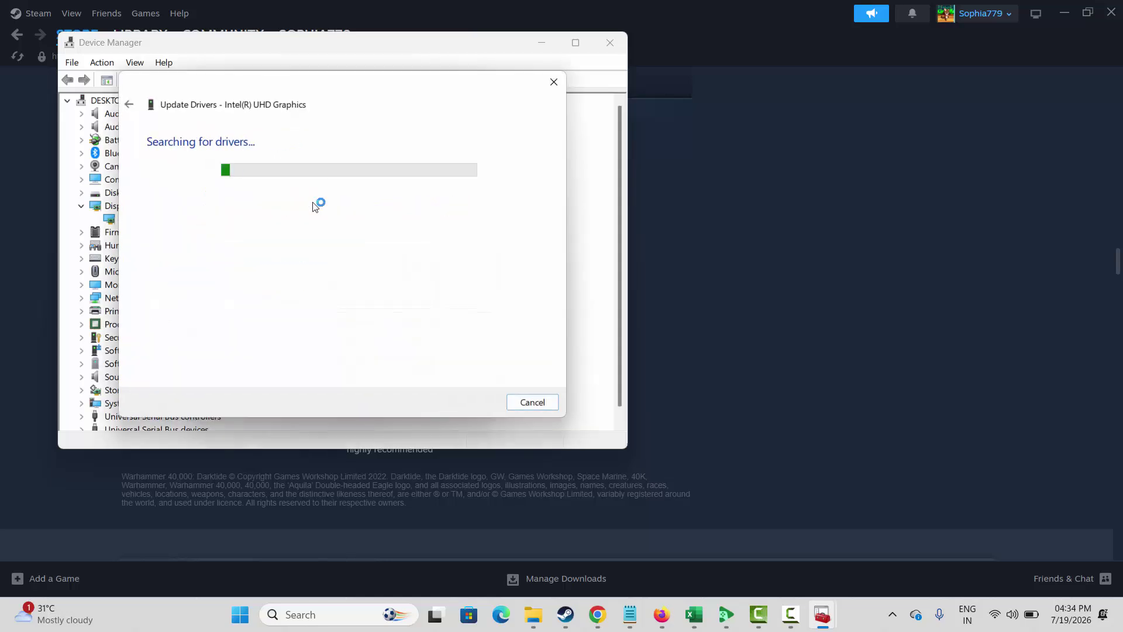
{"action": "left_click", "coordinate": [553, 81]}
{"action": "left_click", "coordinate": [455, 396]}
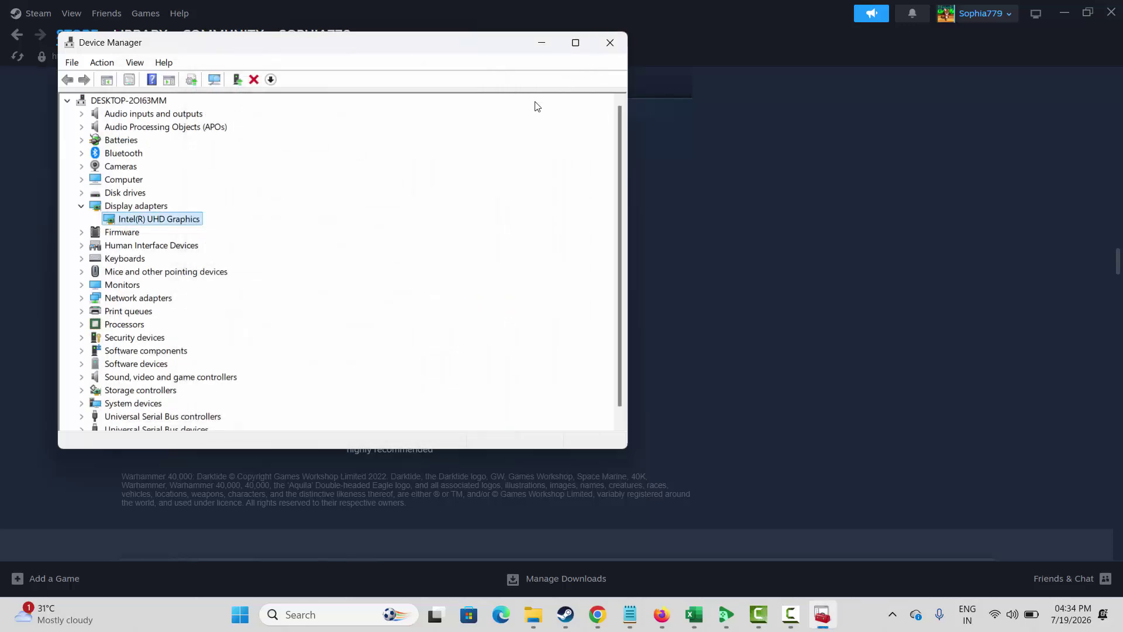
{"action": "left_click", "coordinate": [616, 42]}
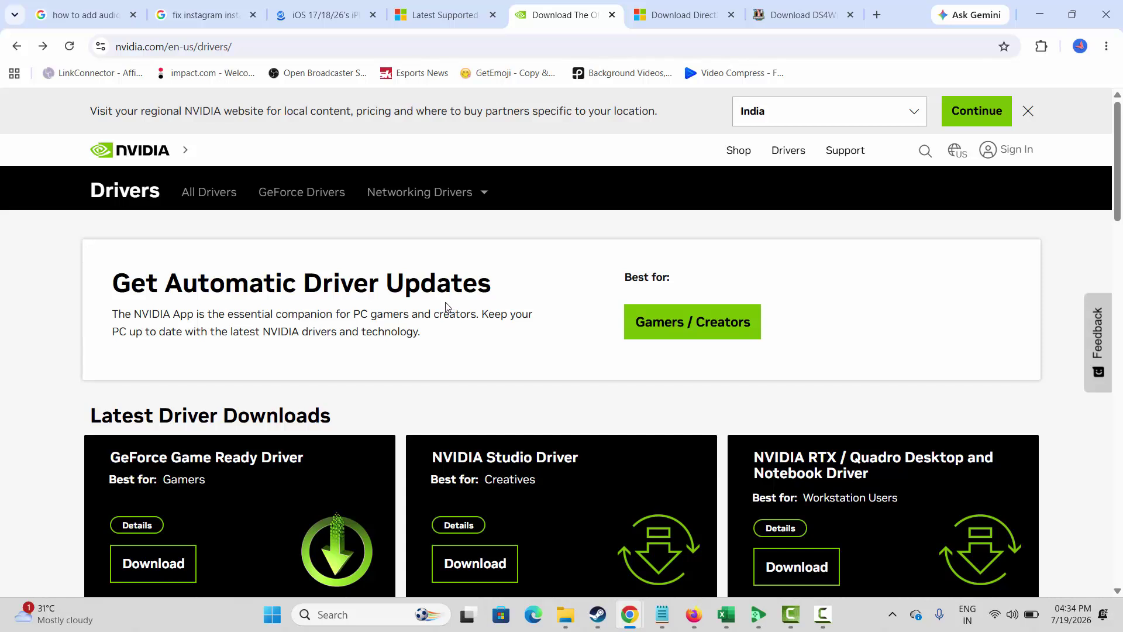
On NVIDIA's drivers site, search for GeForce RTX 5080 drivers for Windows 11 and open the GeForce Game Ready Driver page.
{"action": "scroll", "coordinate": [401, 349], "scroll_direction": "down", "scroll_amount": 9}
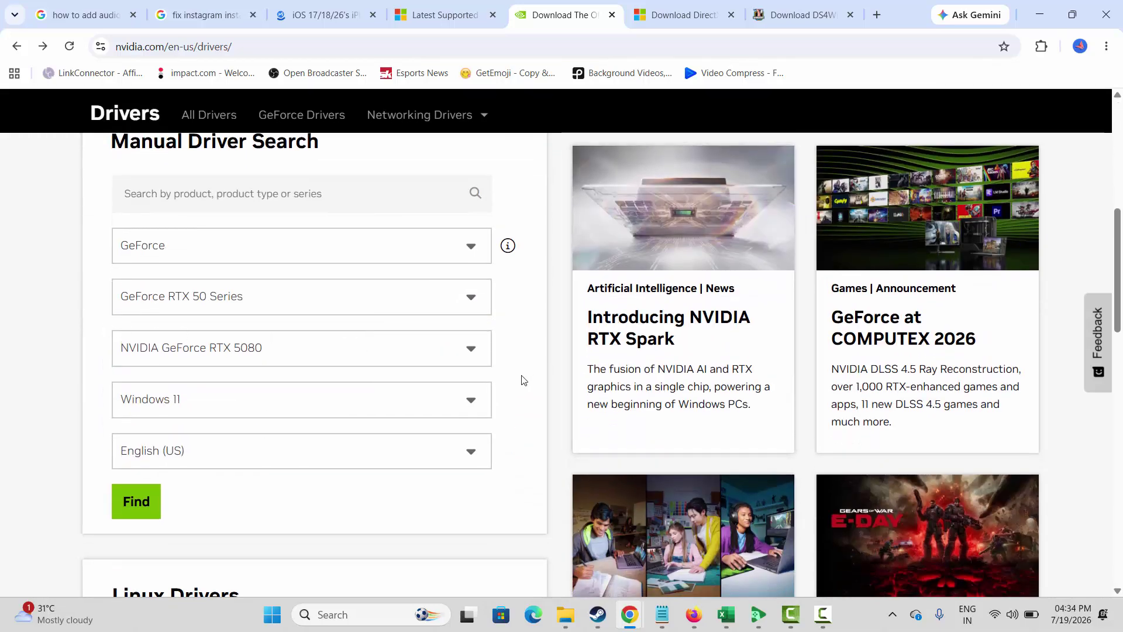
{"action": "scroll", "coordinate": [522, 380], "scroll_direction": "down", "scroll_amount": 1}
{"action": "left_click", "coordinate": [151, 445]}
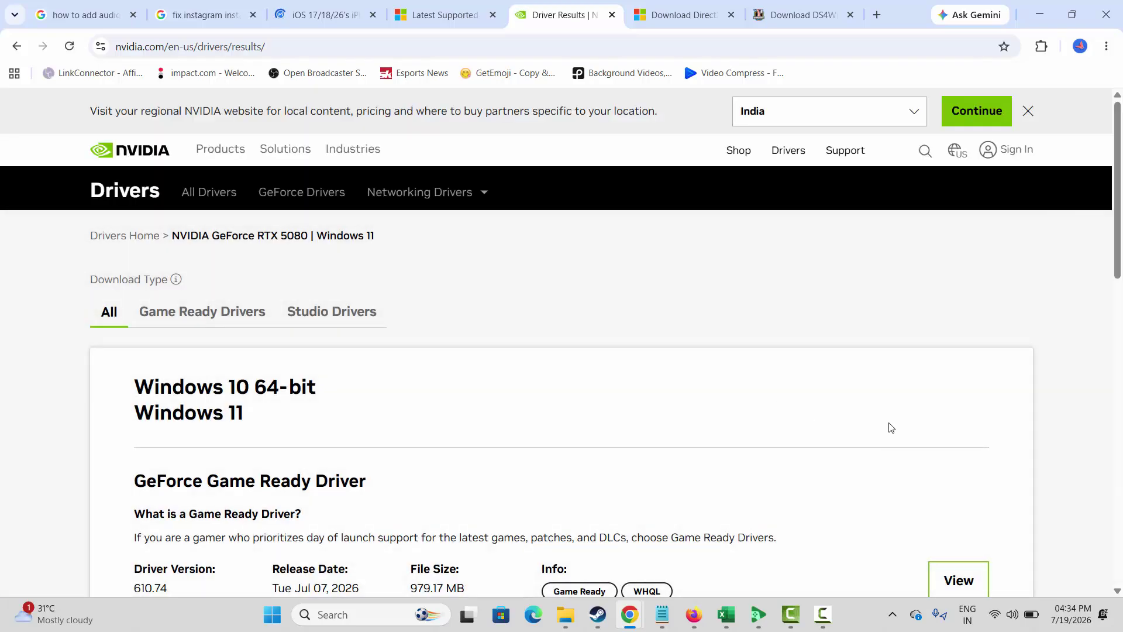
{"action": "scroll", "coordinate": [889, 428], "scroll_direction": "down", "scroll_amount": 4}
{"action": "left_click", "coordinate": [485, 358]}
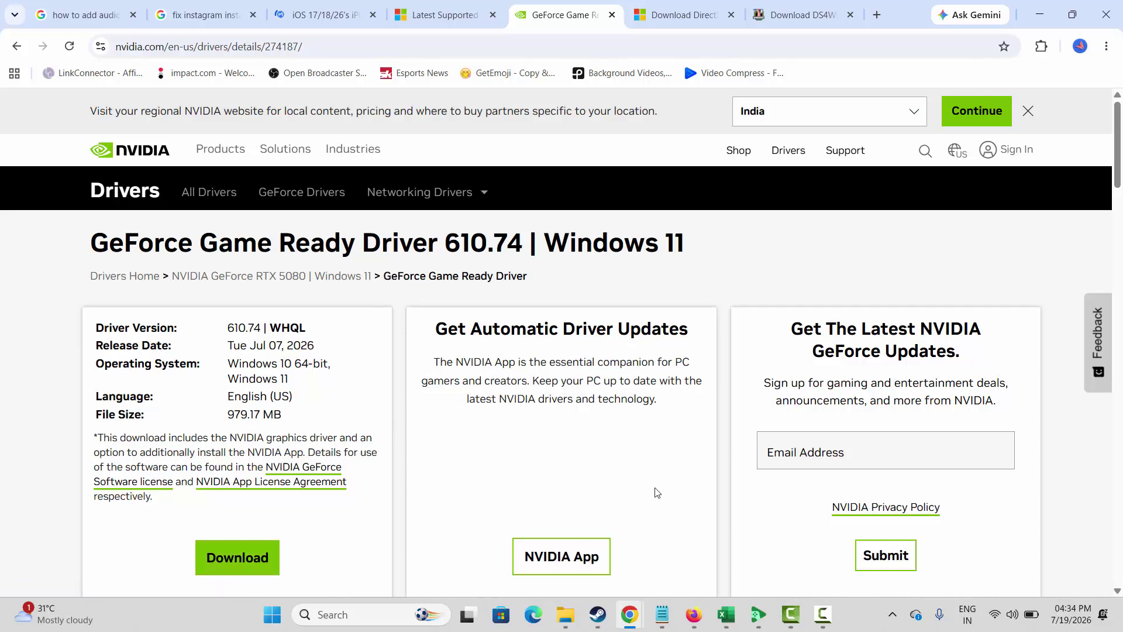
Switch back to Steam and open the local installation folder of Overwatch from the library.
{"action": "left_click", "coordinate": [610, 611]}
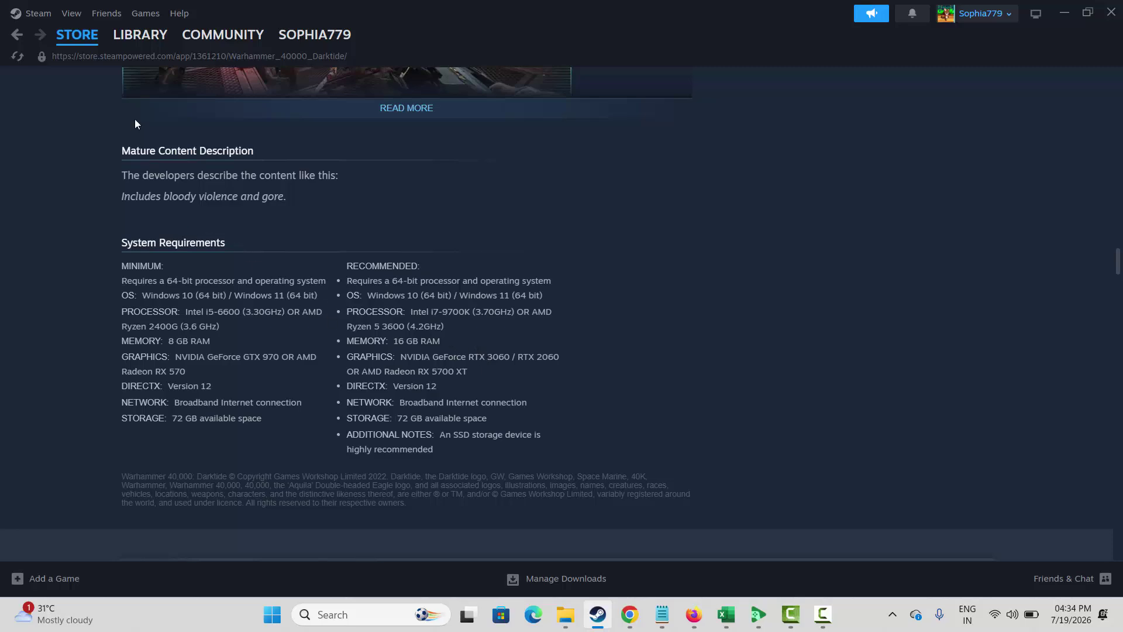
{"action": "left_click", "coordinate": [140, 38]}
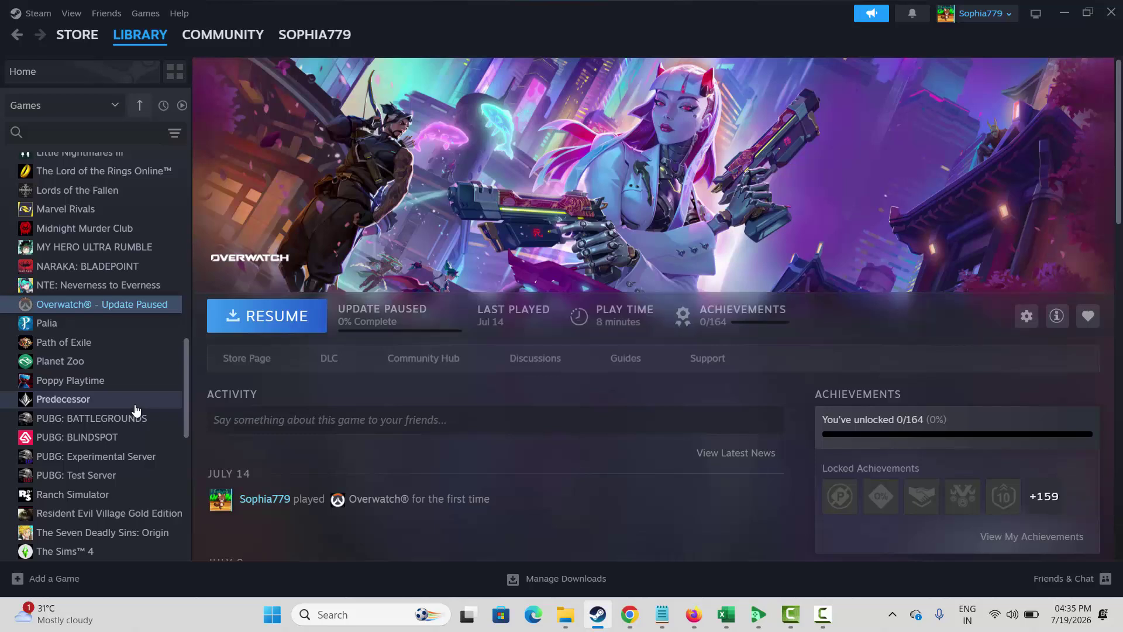
{"action": "right_click", "coordinate": [89, 305]}
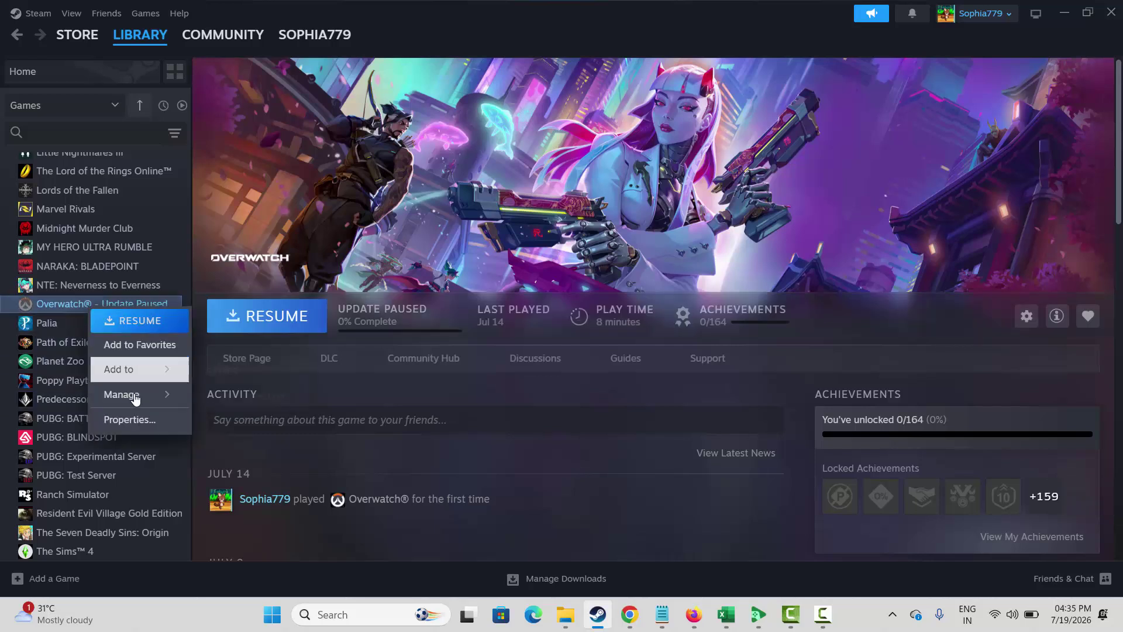
{"action": "left_click", "coordinate": [233, 419]}
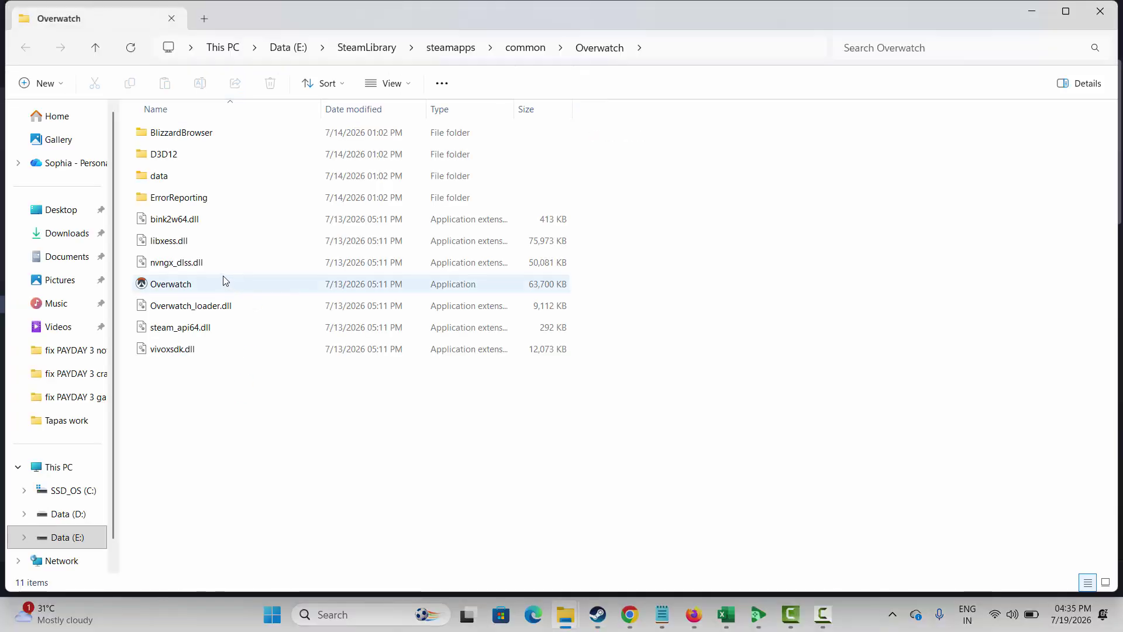
Show the compatibility settings of the Overwatch application file.
{"action": "left_click", "coordinate": [188, 286]}
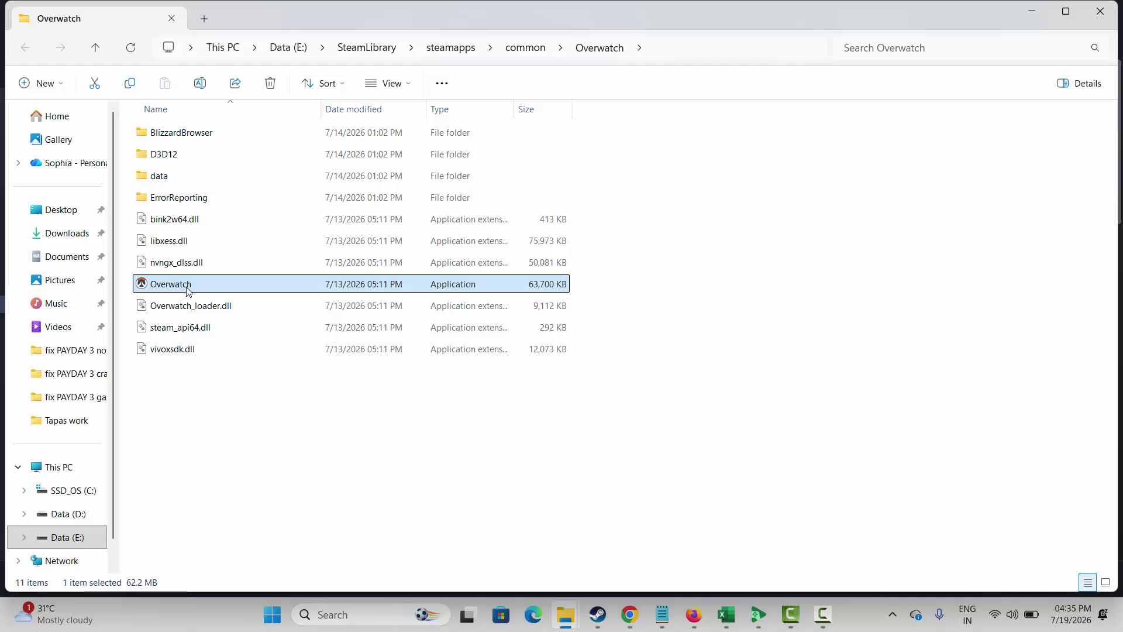
{"action": "right_click", "coordinate": [187, 286]}
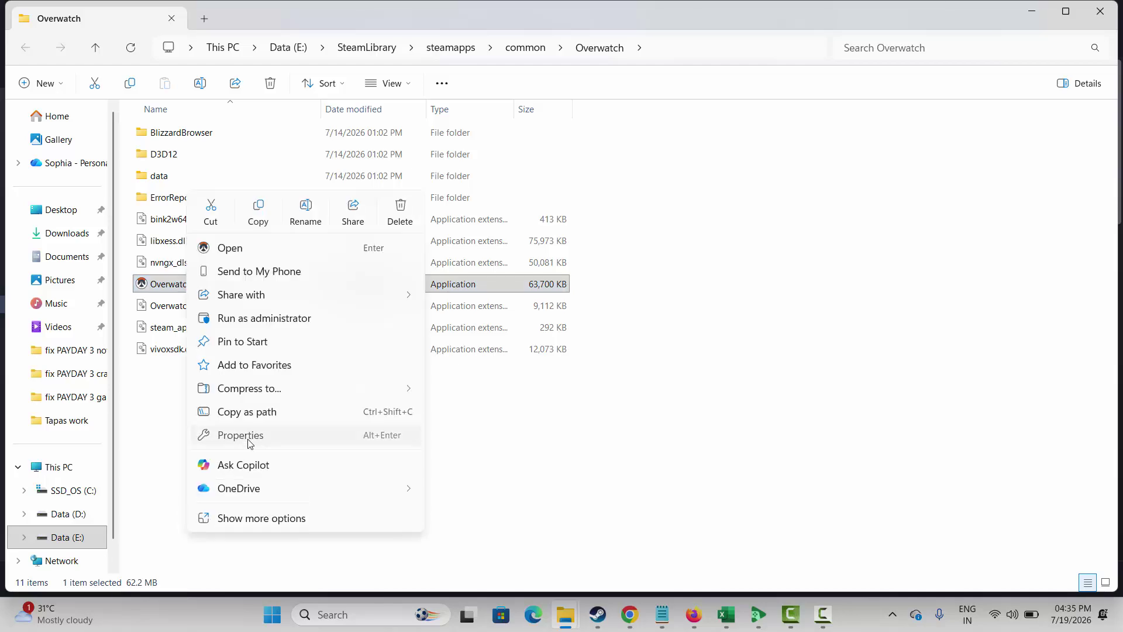
{"action": "left_click", "coordinate": [249, 439]}
{"action": "left_click", "coordinate": [292, 233]}
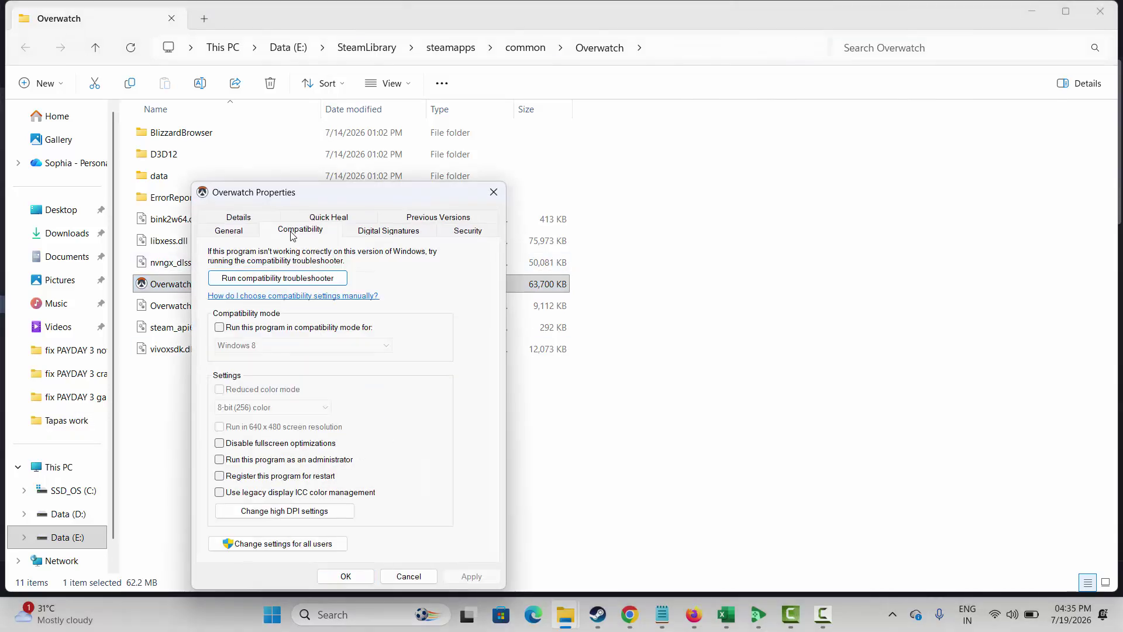
Set Overwatch to run as an administrator, in Windows 8 compatibility mode and with fullscreen optimizations disabled.
{"action": "left_click", "coordinate": [220, 461]}
{"action": "left_click", "coordinate": [461, 577]}
{"action": "left_click", "coordinate": [287, 333]}
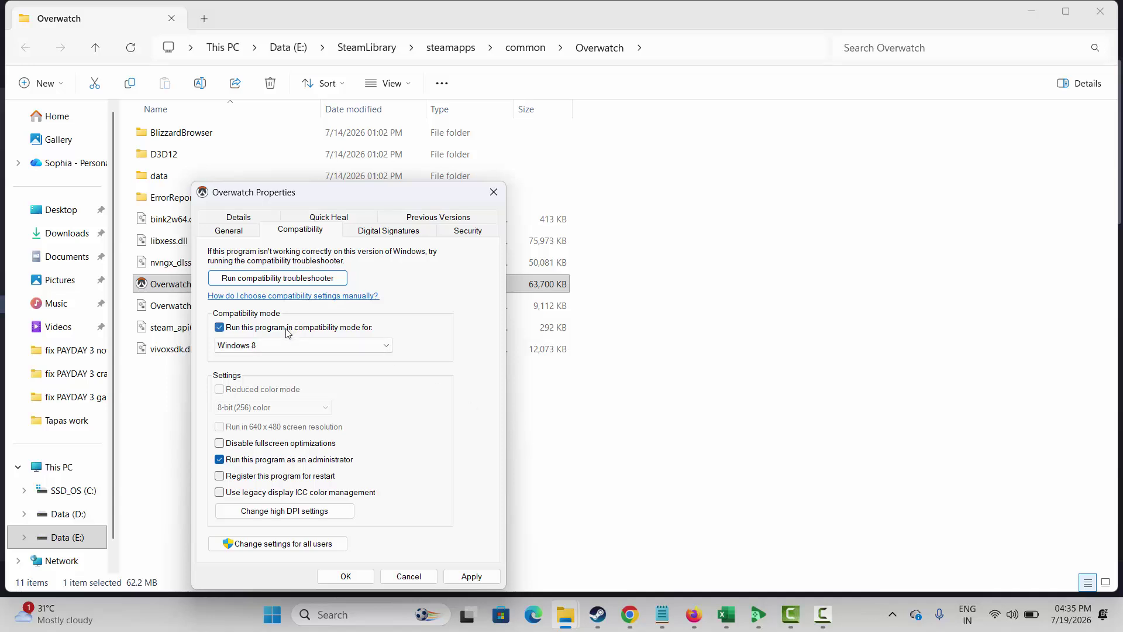
{"action": "left_click", "coordinate": [381, 346]}
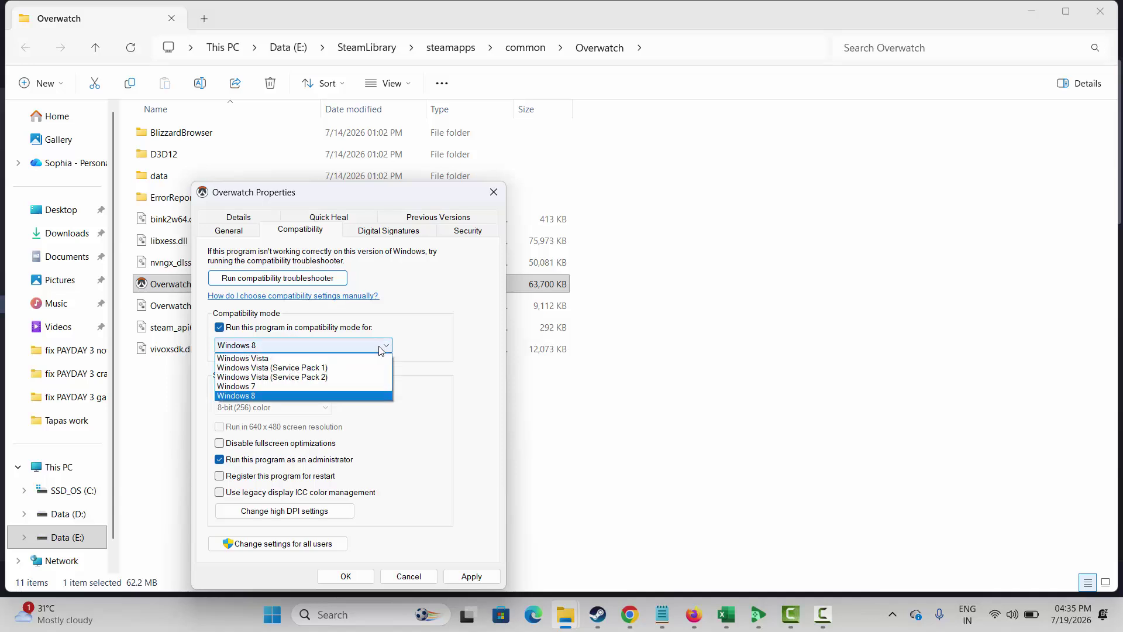
{"action": "left_click", "coordinate": [380, 348]}
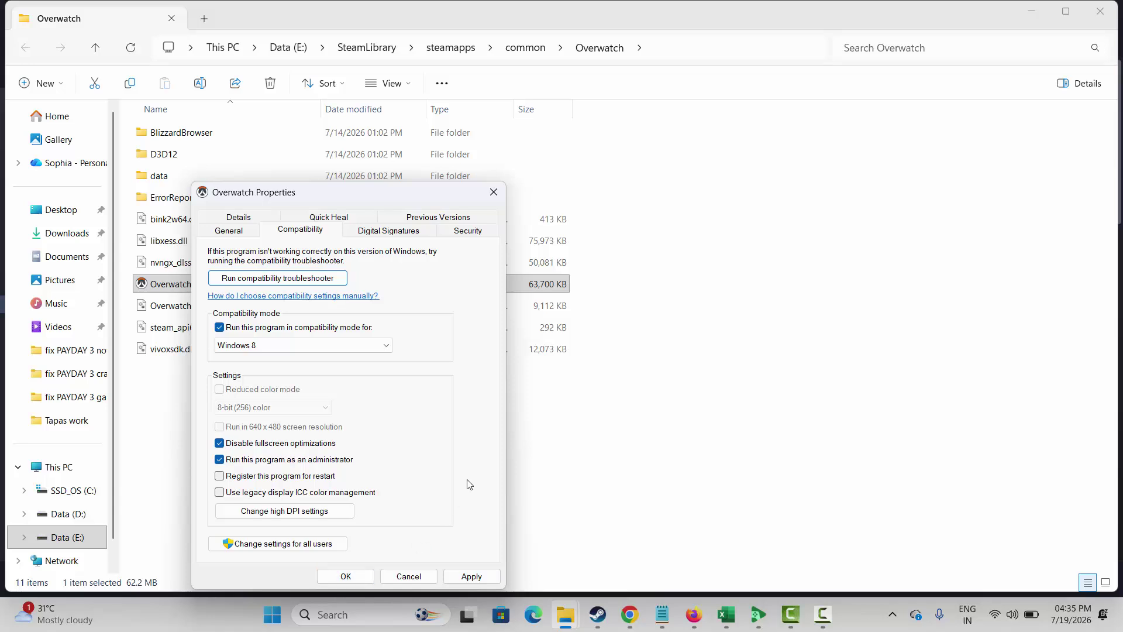
Turn off Overwatch's compatibility mode, disabled fullscreen optimizations and administrator options, apply, and close the properties and folder.
{"action": "left_click", "coordinate": [302, 328]}
{"action": "left_click", "coordinate": [299, 443]}
{"action": "left_click", "coordinate": [308, 460]}
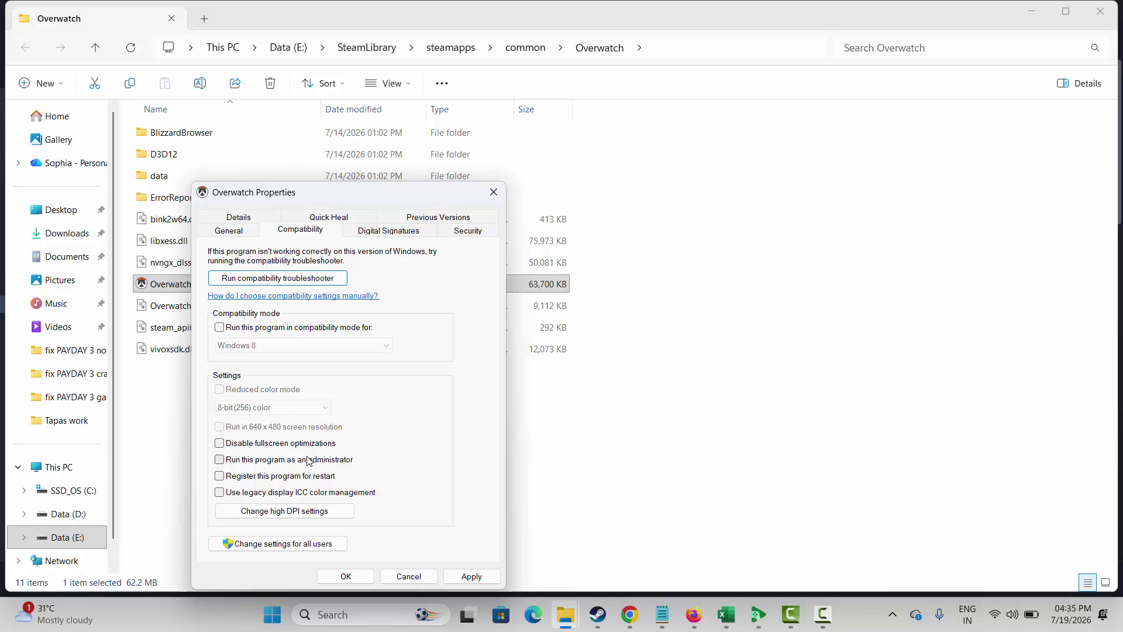
{"action": "left_click", "coordinate": [472, 576]}
{"action": "left_click", "coordinate": [494, 192]}
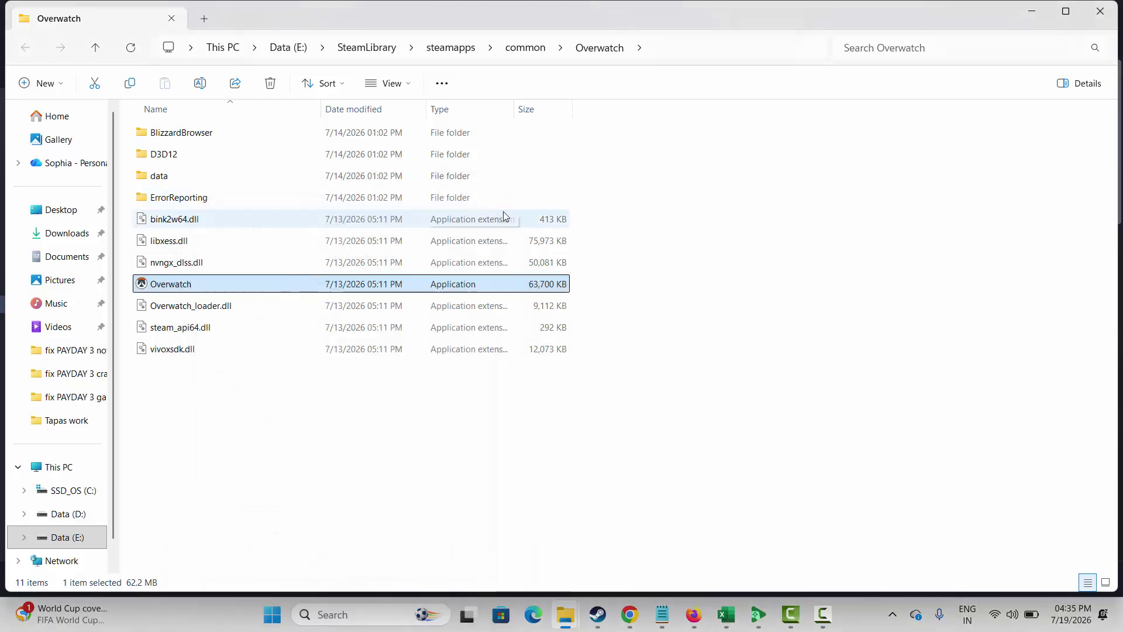
{"action": "left_click", "coordinate": [1100, 11]}
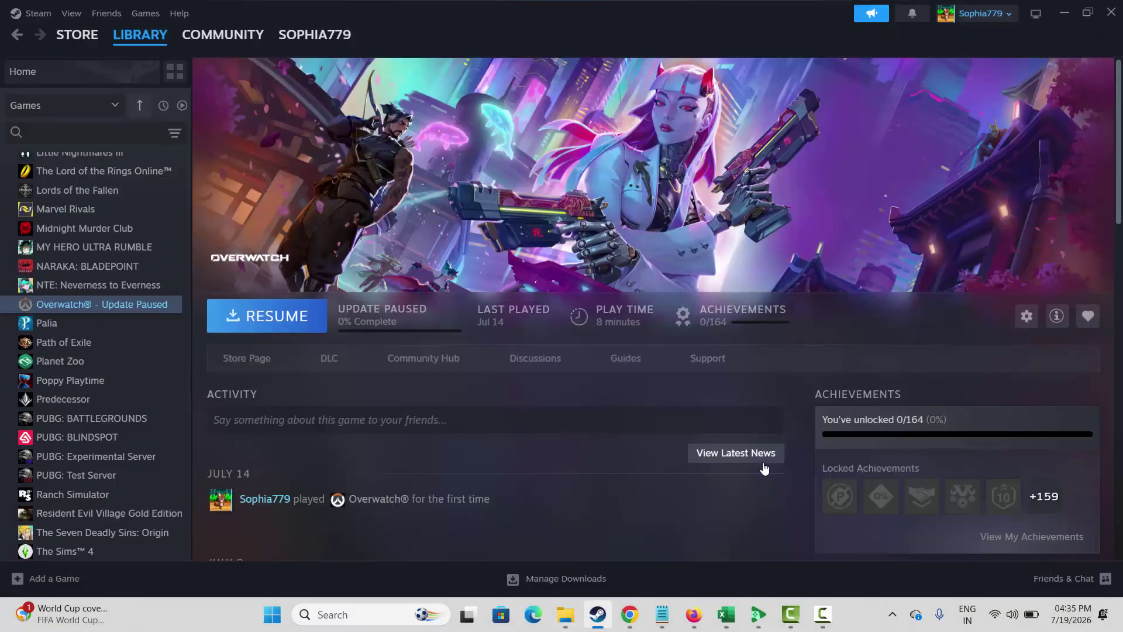
Open the list of apps allowed through the firewall in Windows Security, unlock it for changes and look through its entries.
{"action": "left_click", "coordinate": [341, 616]}
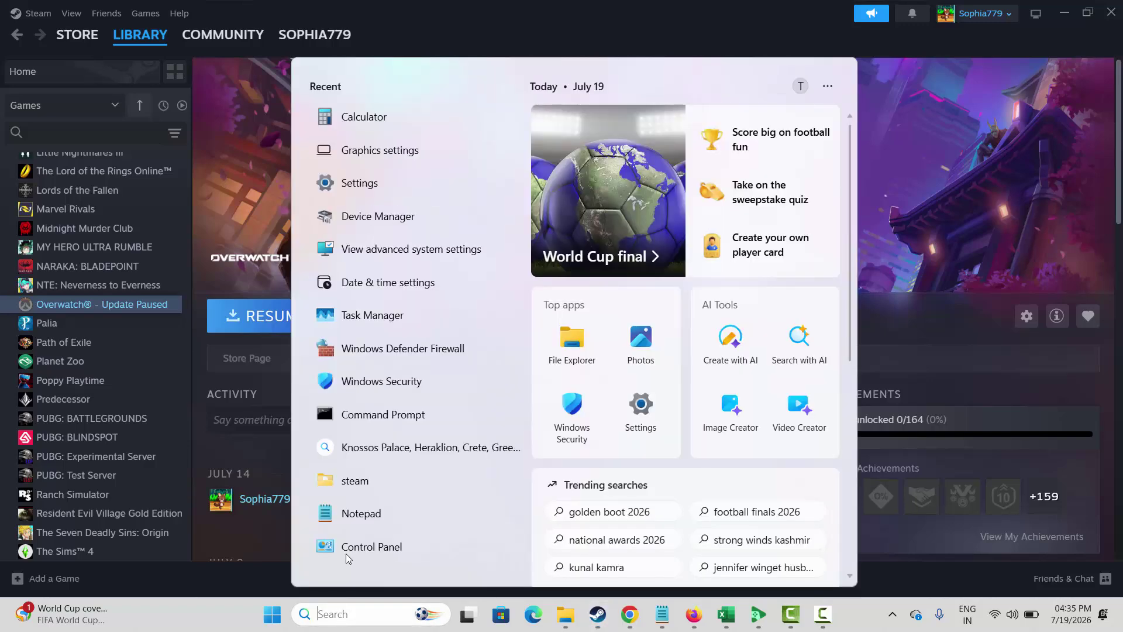
{"action": "left_click", "coordinate": [401, 386]}
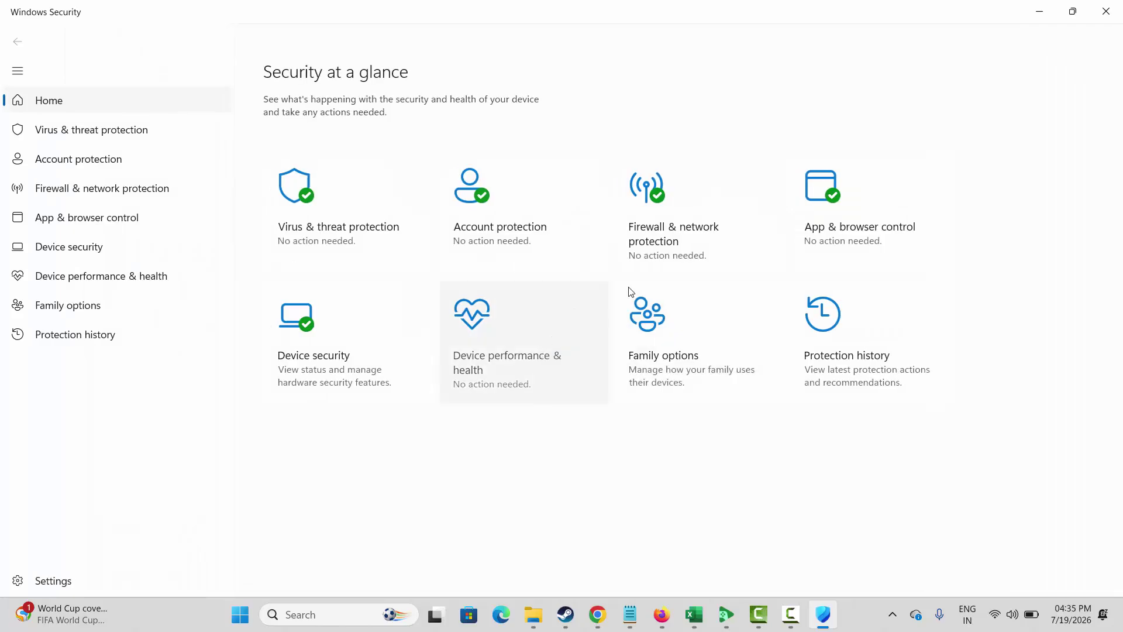
{"action": "left_click", "coordinate": [675, 233]}
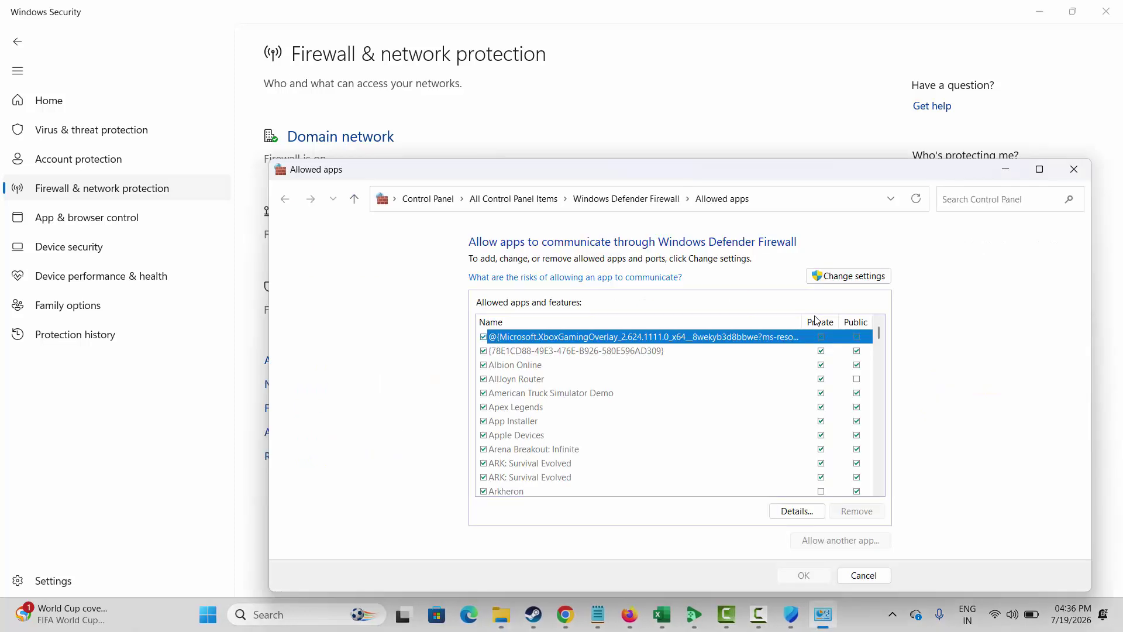
{"action": "left_click", "coordinate": [851, 279]}
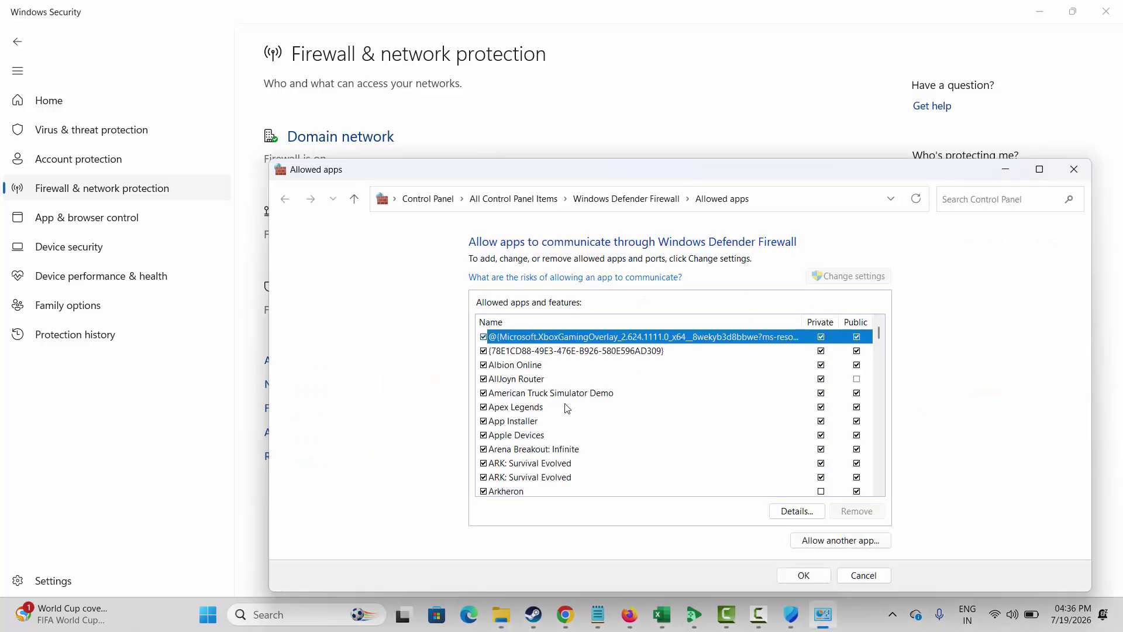
{"action": "scroll", "coordinate": [572, 432], "scroll_direction": "down", "scroll_amount": 15}
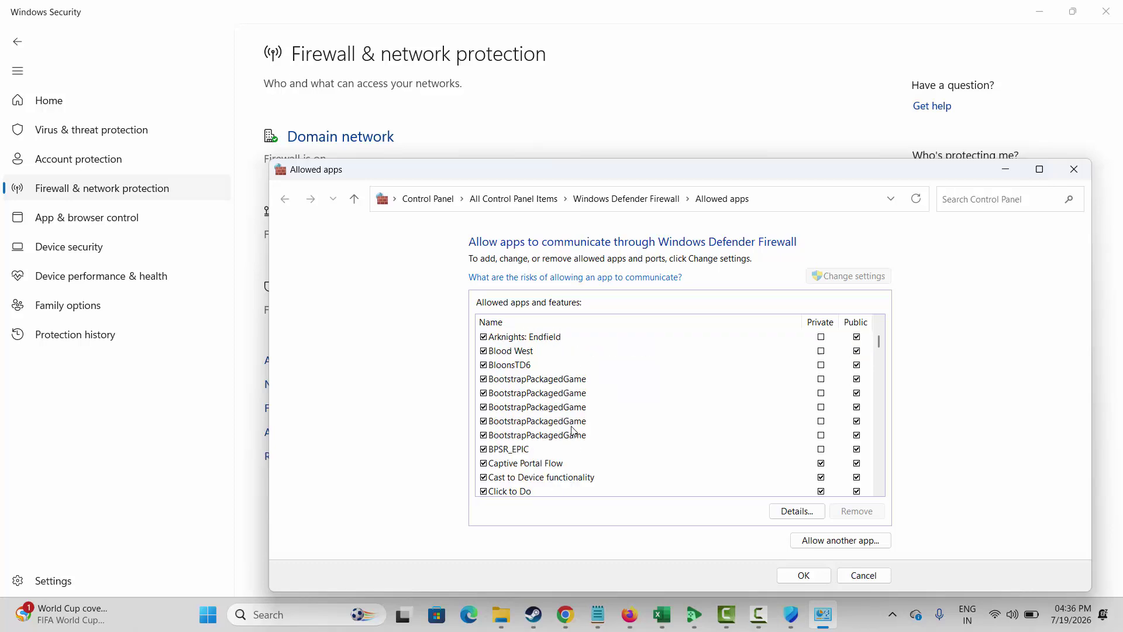
{"action": "scroll", "coordinate": [585, 430], "scroll_direction": "down", "scroll_amount": 20}
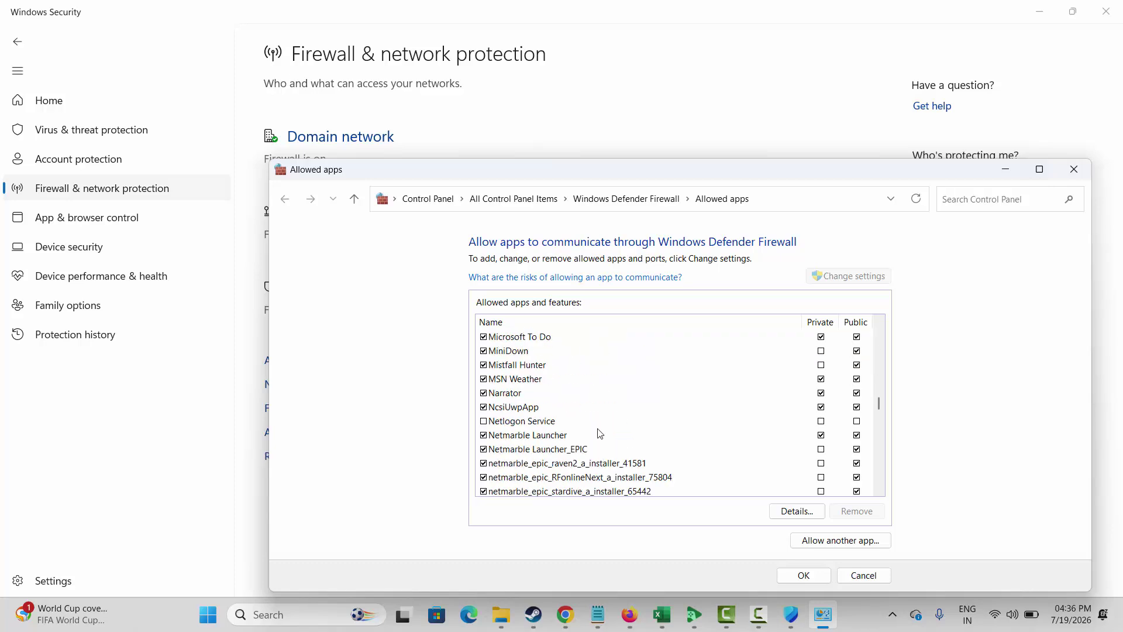
Select the Arkheron application as another app to allow through the firewall, and cancel without adding it.
{"action": "left_click", "coordinate": [824, 541]}
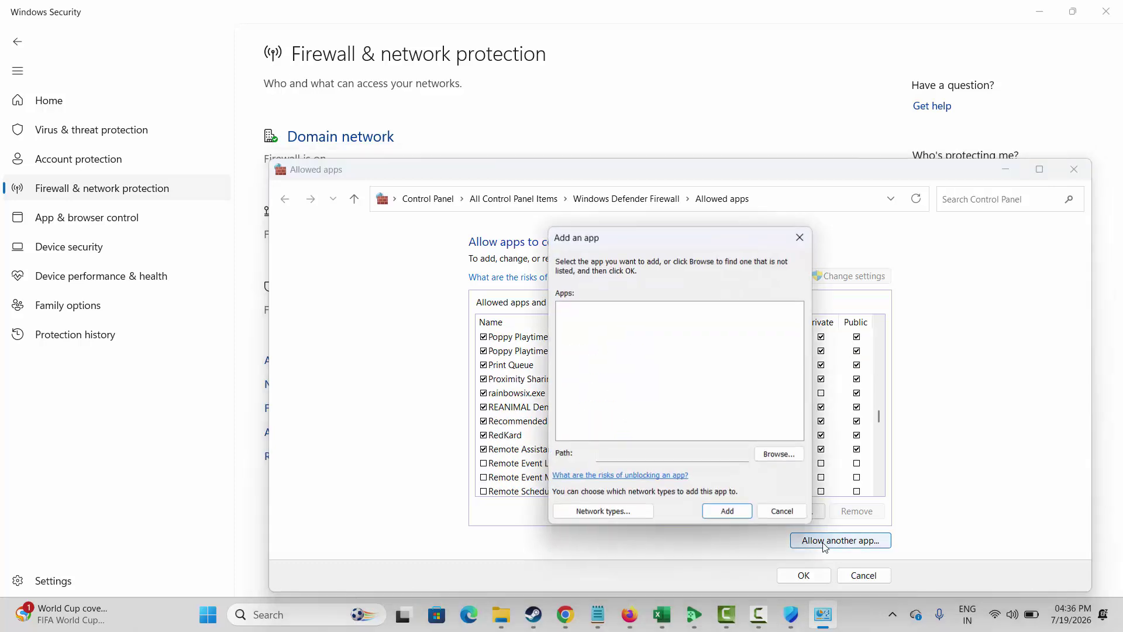
{"action": "left_click", "coordinate": [773, 455]}
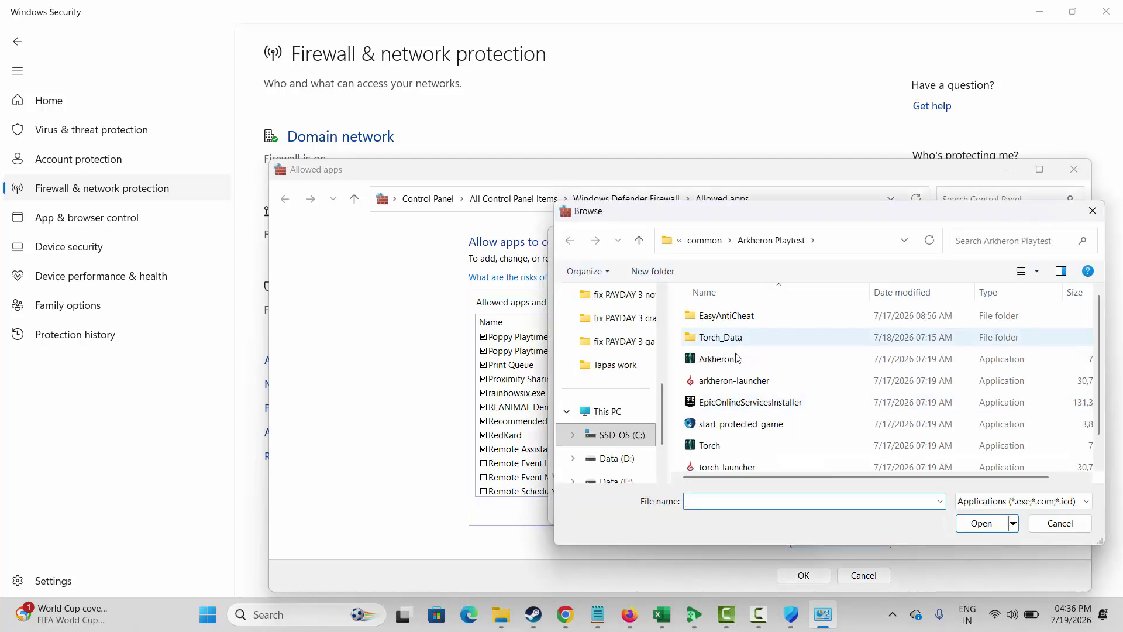
{"action": "left_click", "coordinate": [718, 359]}
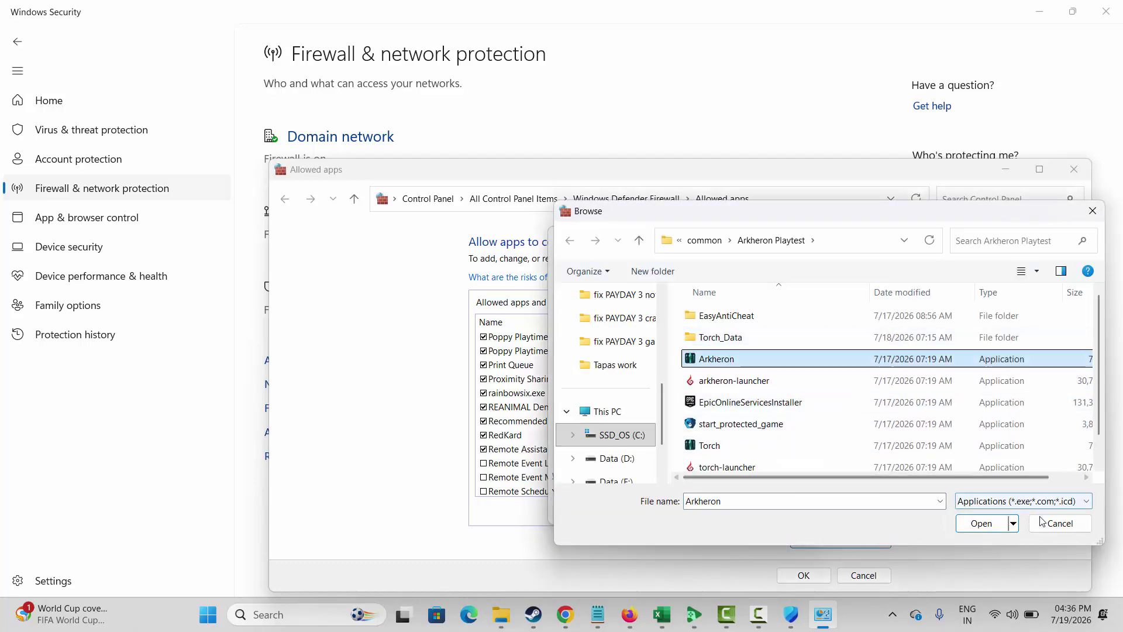
{"action": "left_click", "coordinate": [1060, 523]}
{"action": "left_click", "coordinate": [782, 511]}
Check the private and public network permissions of Overwatch in the allowed apps, cancel the list and close Windows Security.
{"action": "scroll", "coordinate": [573, 441], "scroll_direction": "down", "scroll_amount": 6}
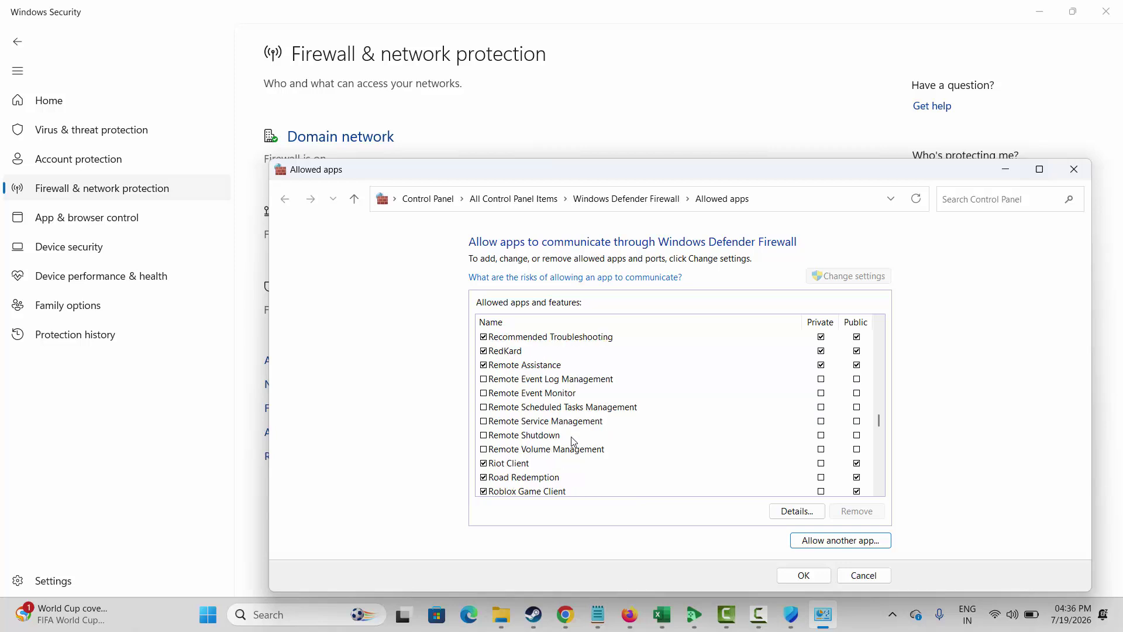
{"action": "scroll", "coordinate": [572, 442], "scroll_direction": "up", "scroll_amount": 8}
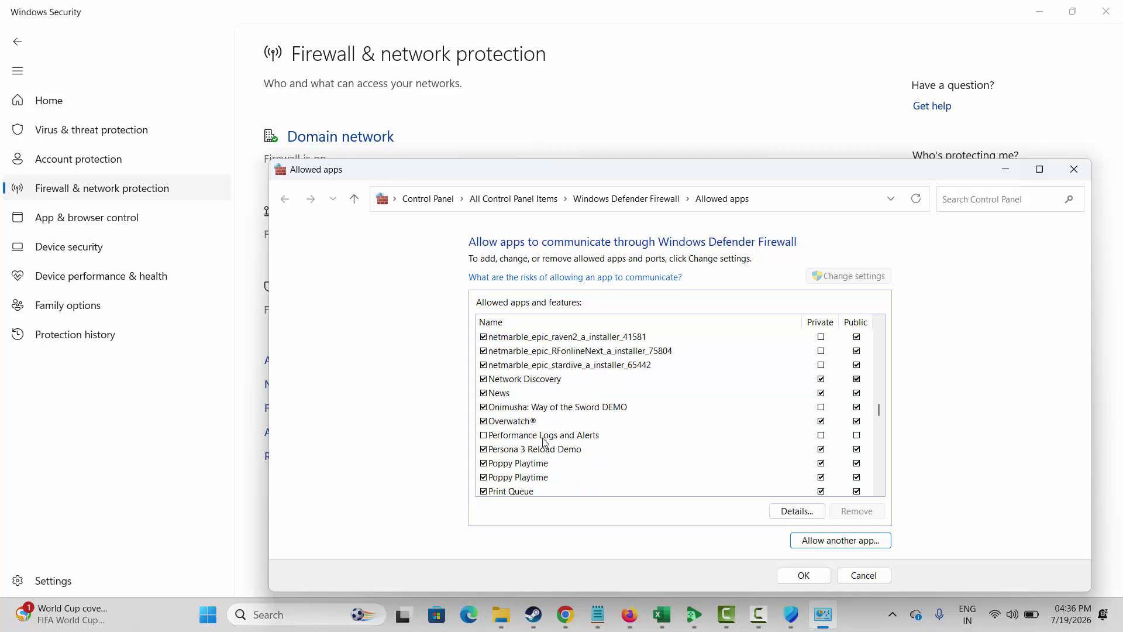
{"action": "left_click", "coordinate": [523, 424]}
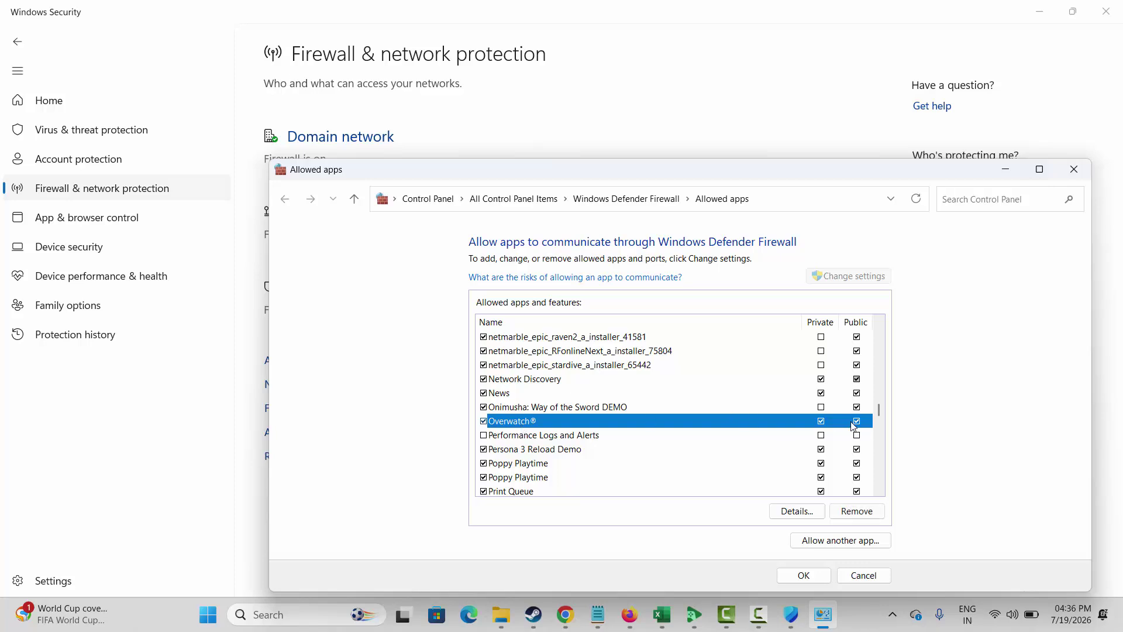
{"action": "left_click", "coordinate": [848, 578]}
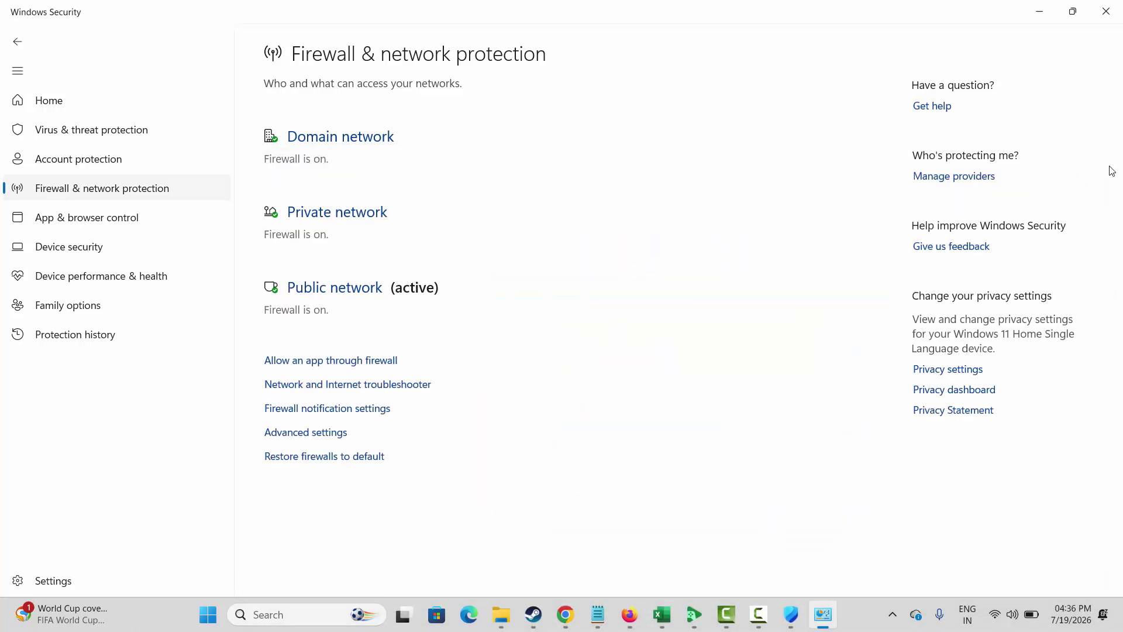
{"action": "left_click", "coordinate": [1116, 6]}
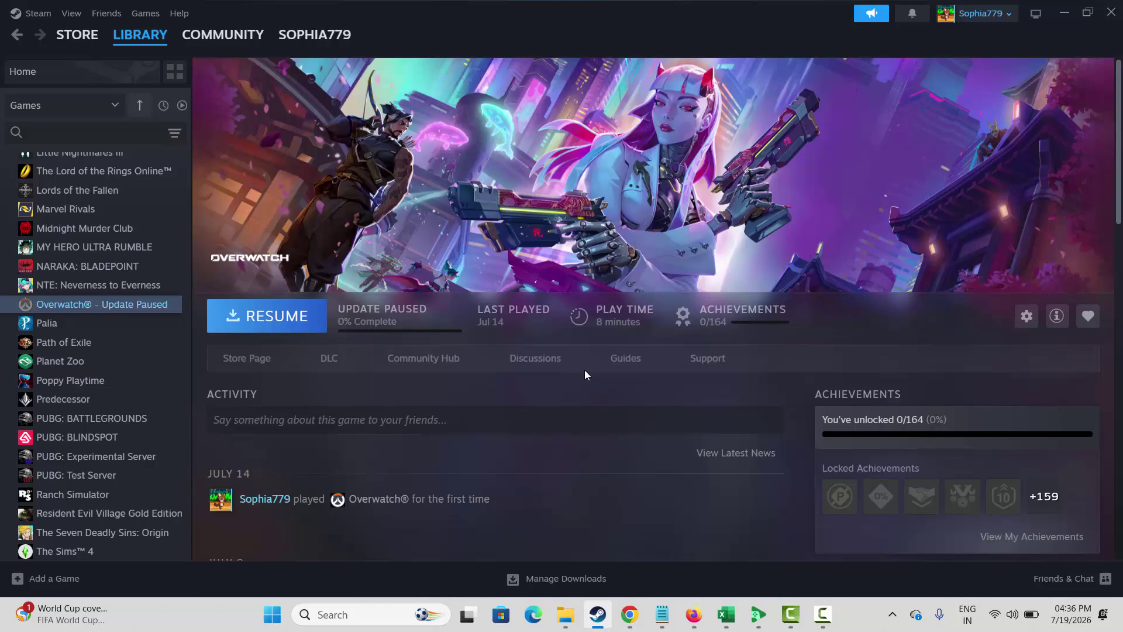
Run msconfig and show the System Configuration services with all Microsoft services hidden.
{"action": "key", "text": "super+r"}
{"action": "type", "text": "m"}
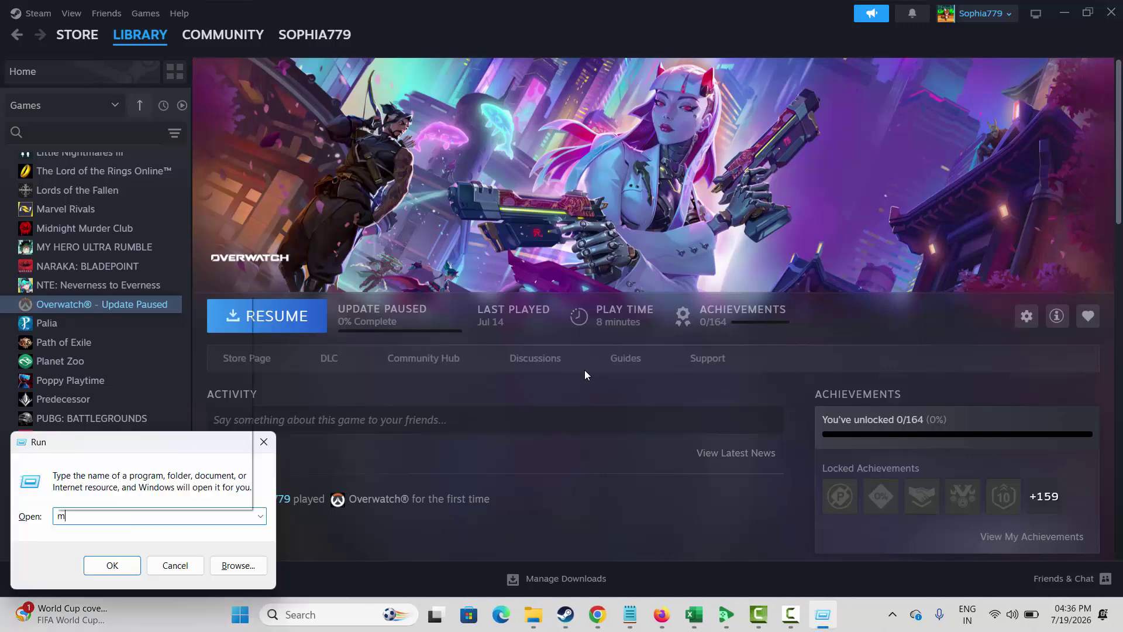
{"action": "type", "text": "sconfig"}
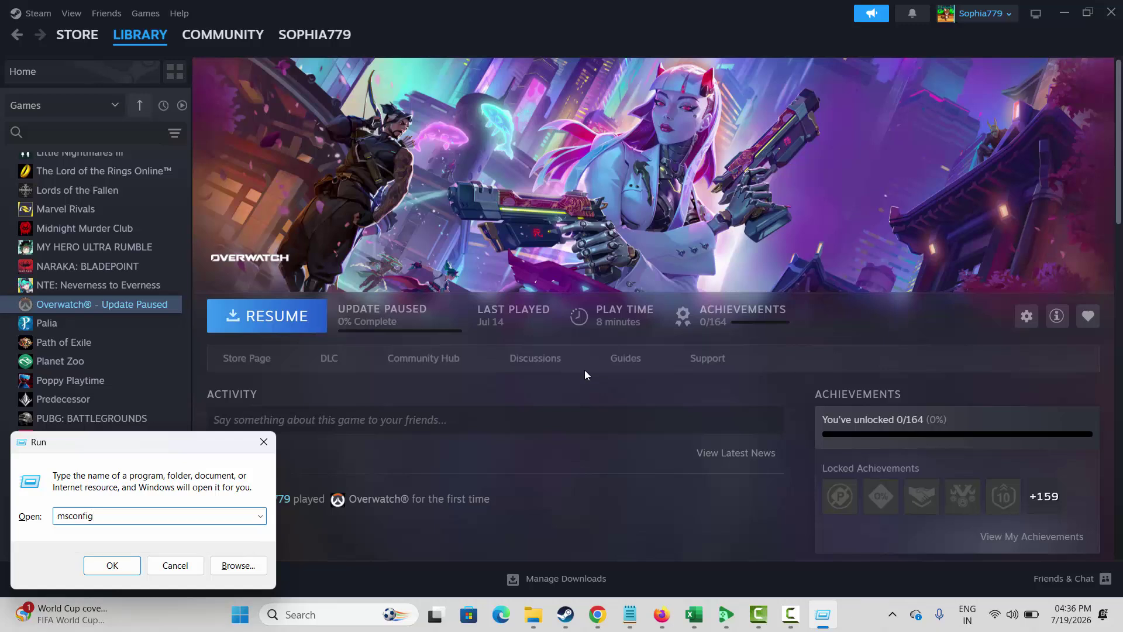
{"action": "key", "text": "Return"}
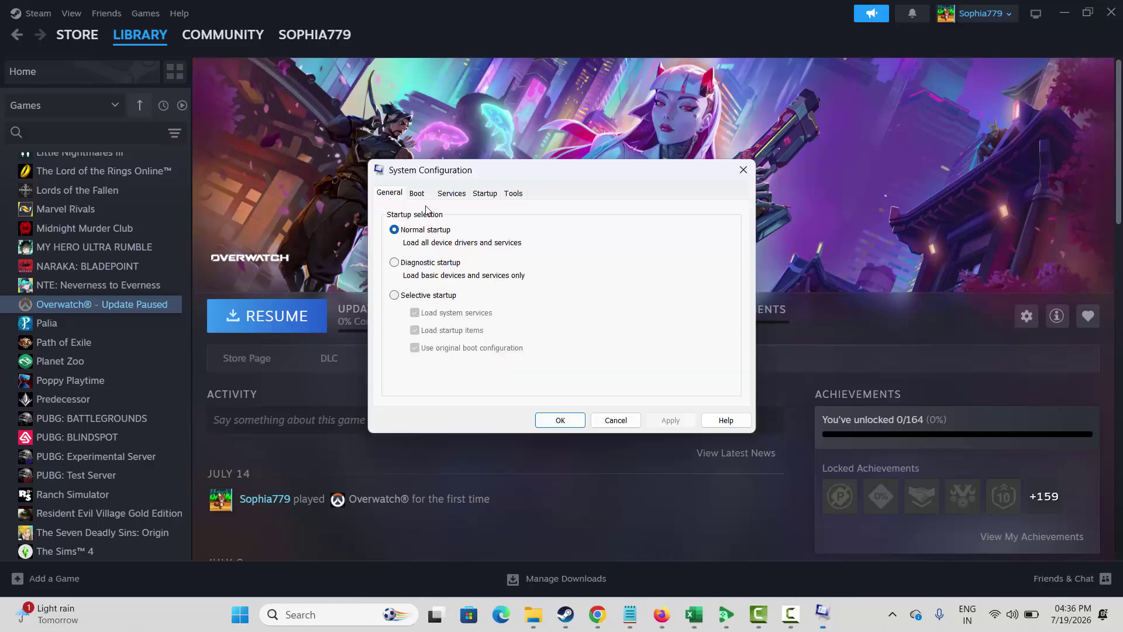
{"action": "left_click", "coordinate": [452, 194]}
{"action": "left_click", "coordinate": [395, 393]}
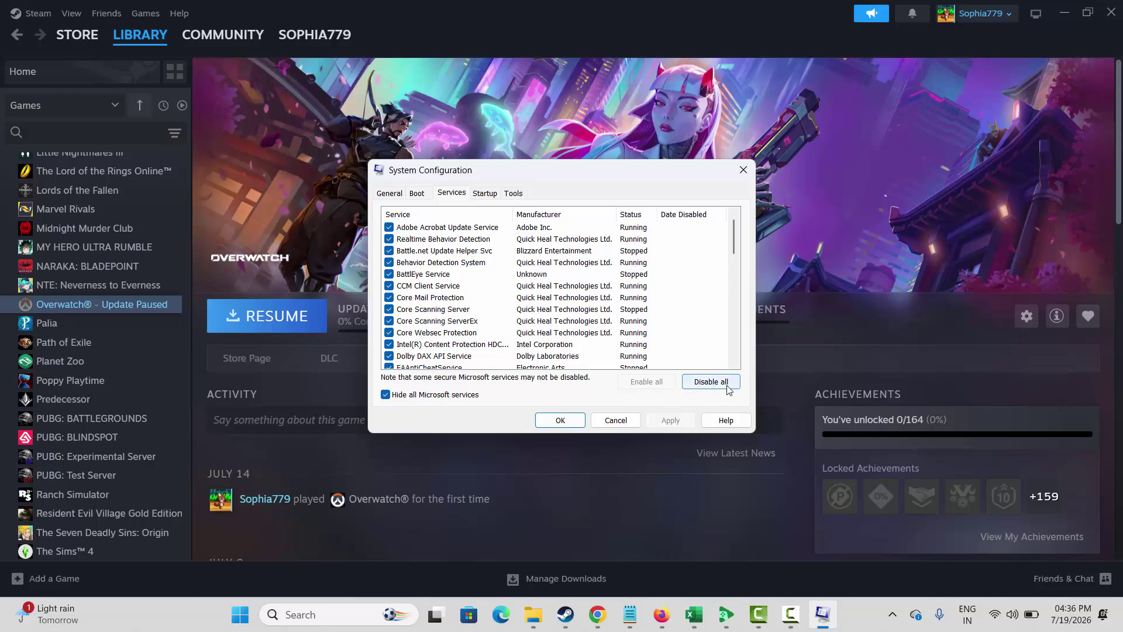
View the startup apps in Task Manager with RiotClientServices selected, and close Task Manager and System Configuration without changes.
{"action": "left_click", "coordinate": [485, 194]}
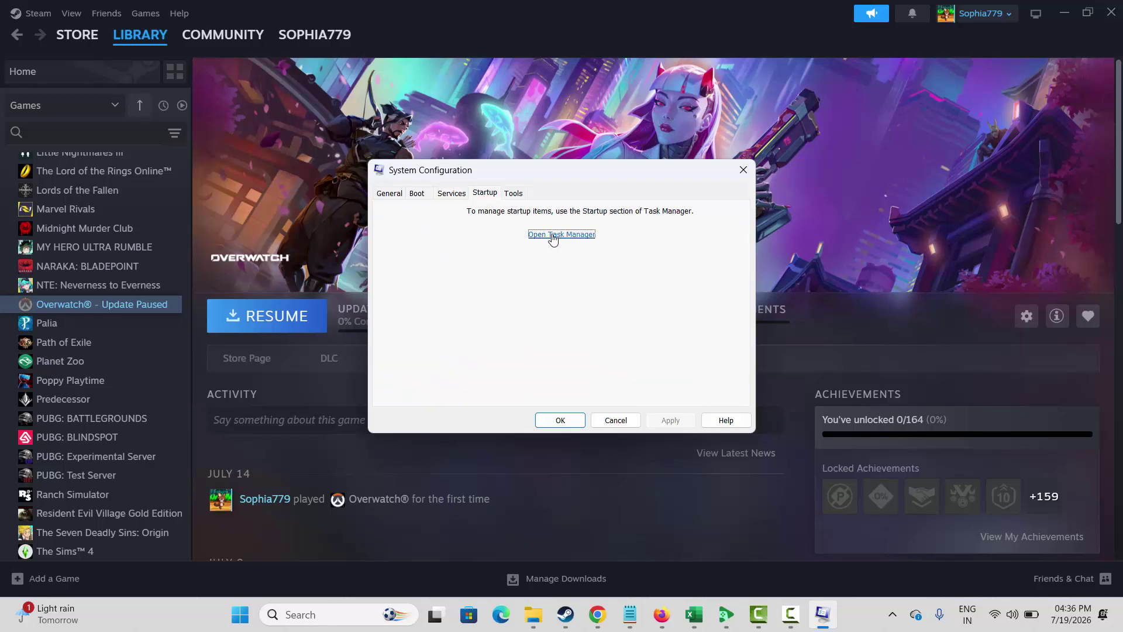
{"action": "left_click", "coordinate": [553, 235]}
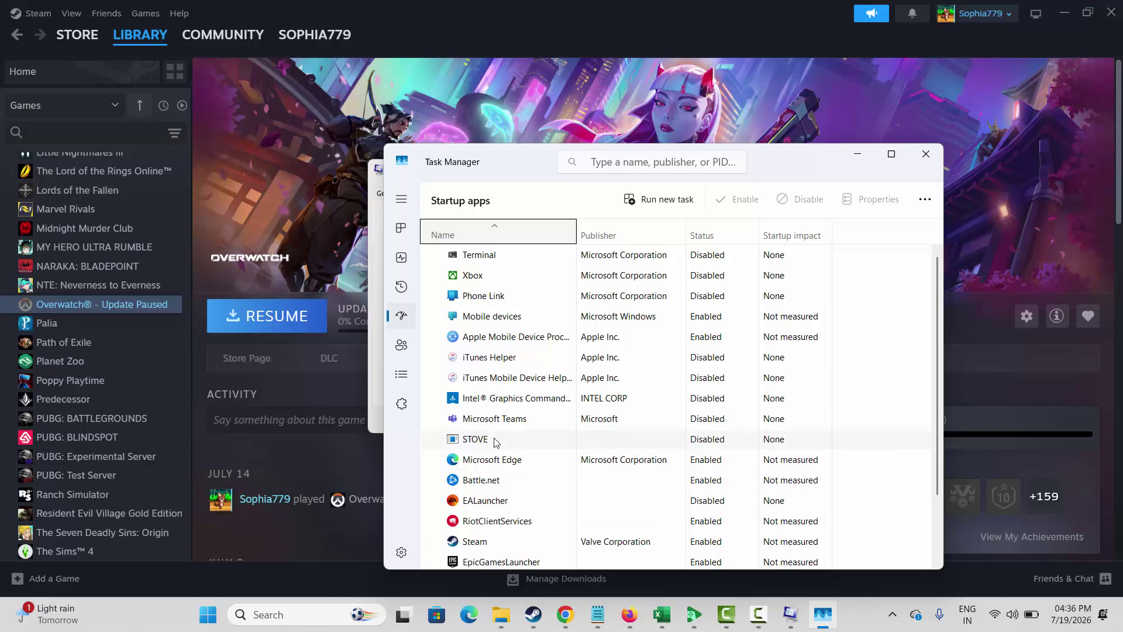
{"action": "left_click", "coordinate": [484, 526]}
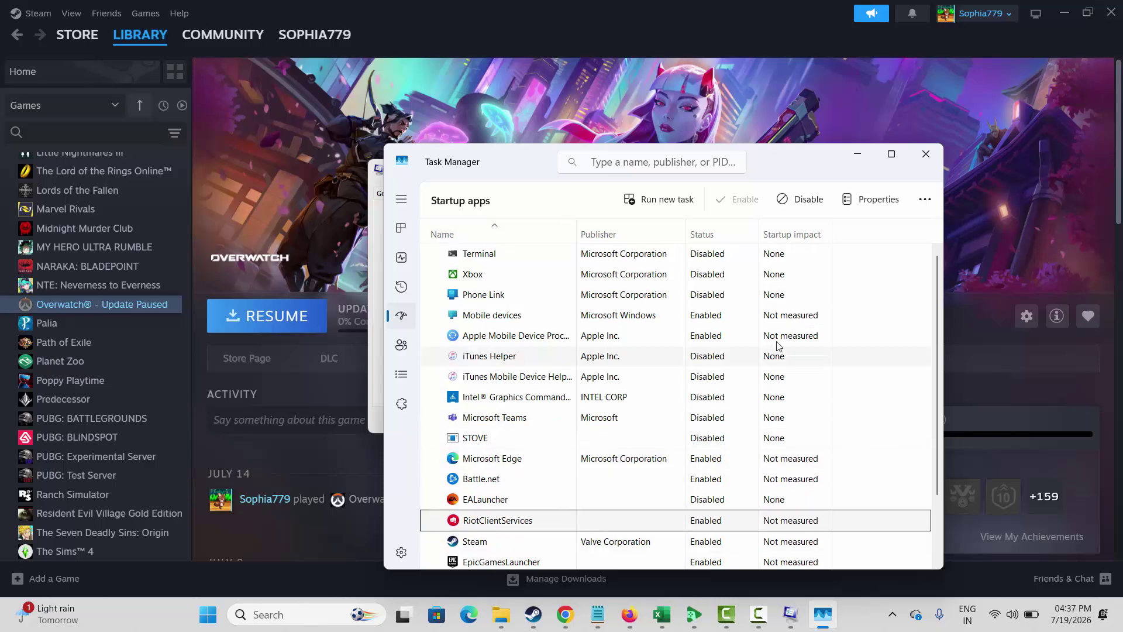
{"action": "left_click", "coordinate": [926, 154]}
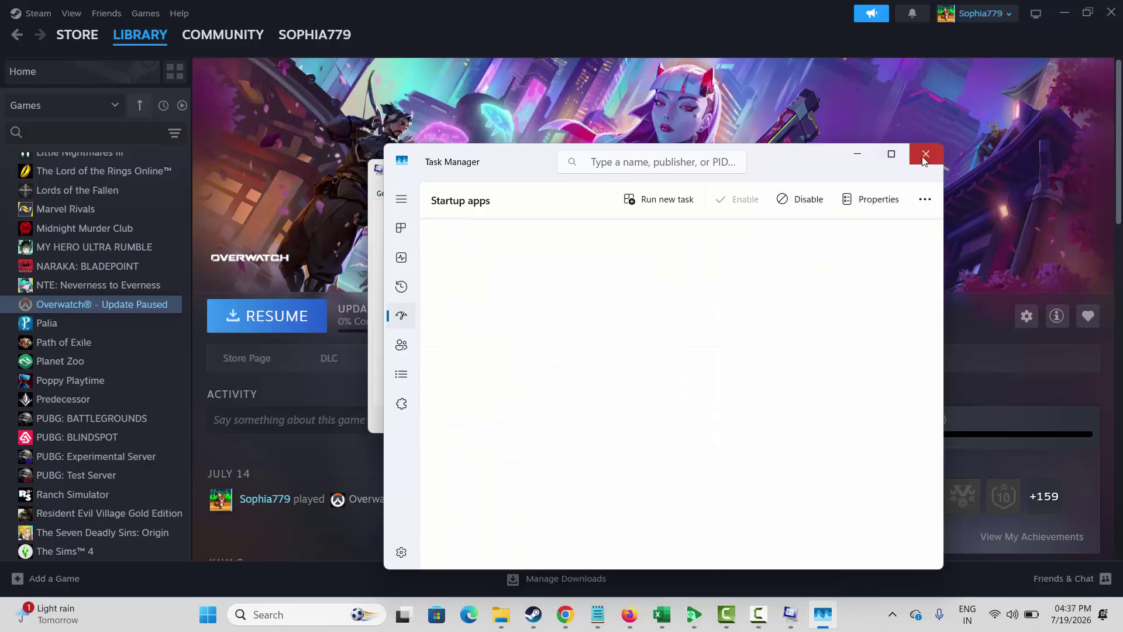
{"action": "left_click", "coordinate": [621, 422]}
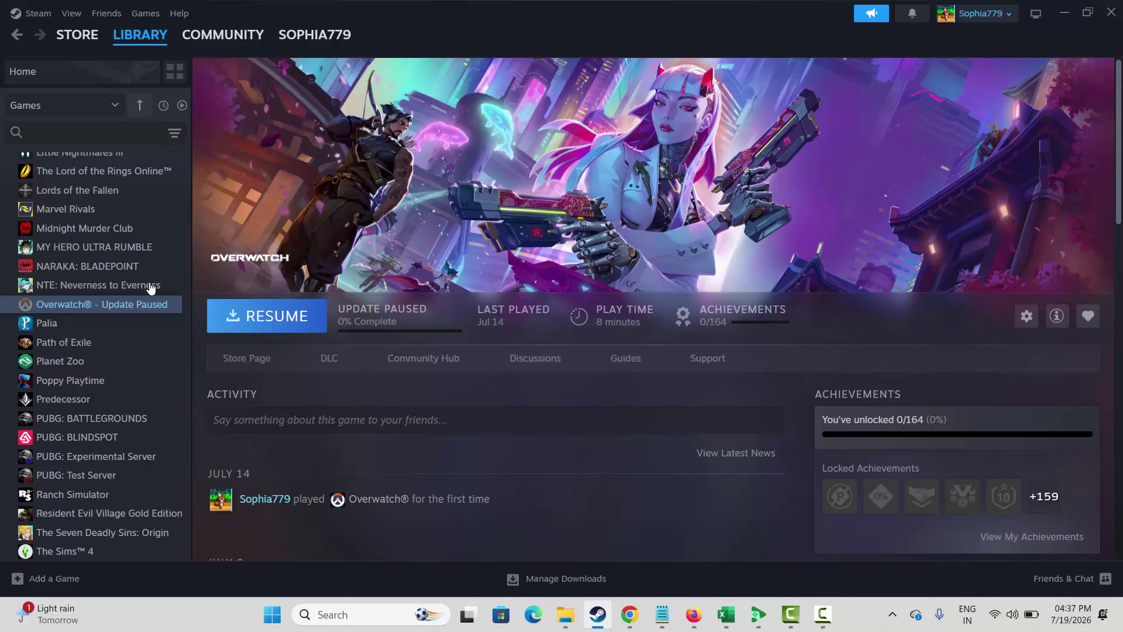
Set the launch options in Overwatch's Steam properties to -dx11.
{"action": "right_click", "coordinate": [97, 301]}
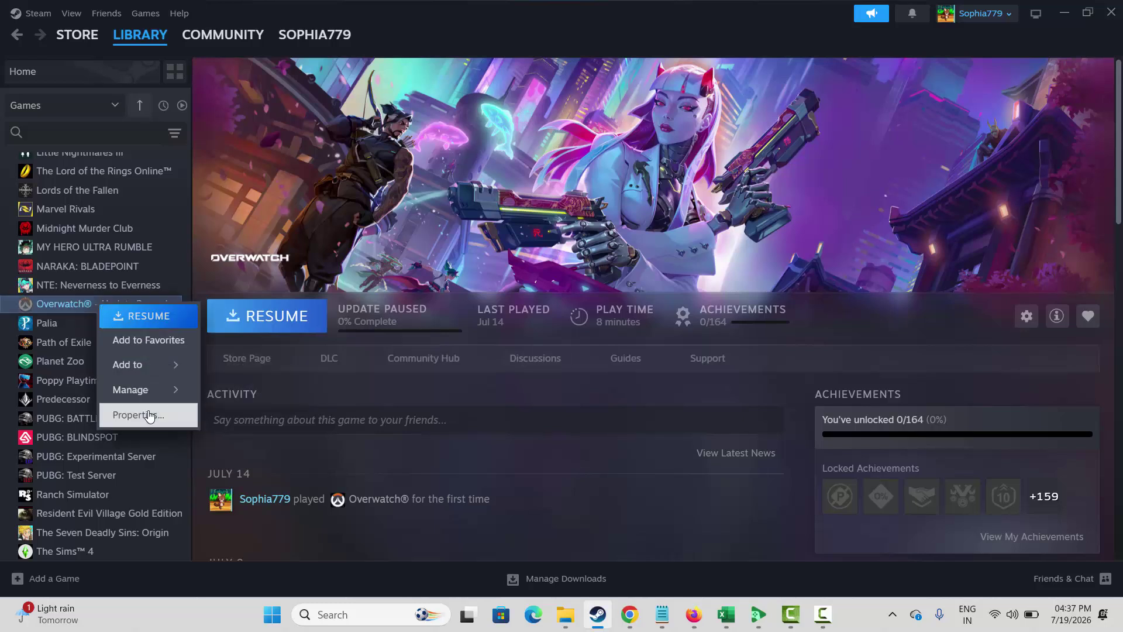
{"action": "left_click", "coordinate": [357, 406]}
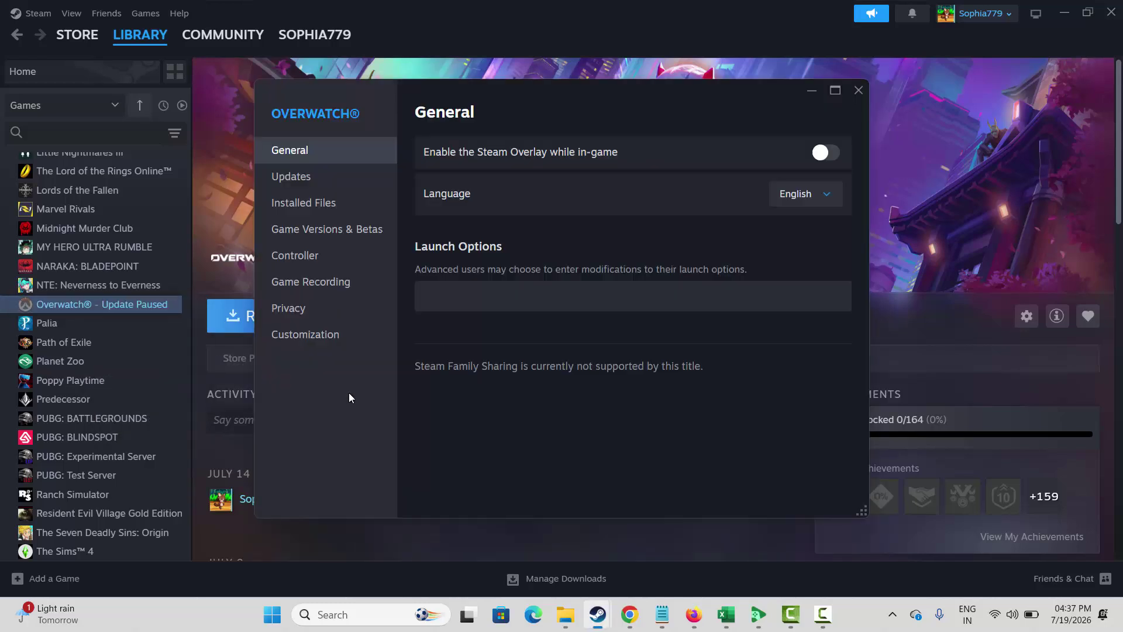
{"action": "left_click", "coordinate": [444, 302]}
{"action": "type", "text": "-dx11"}
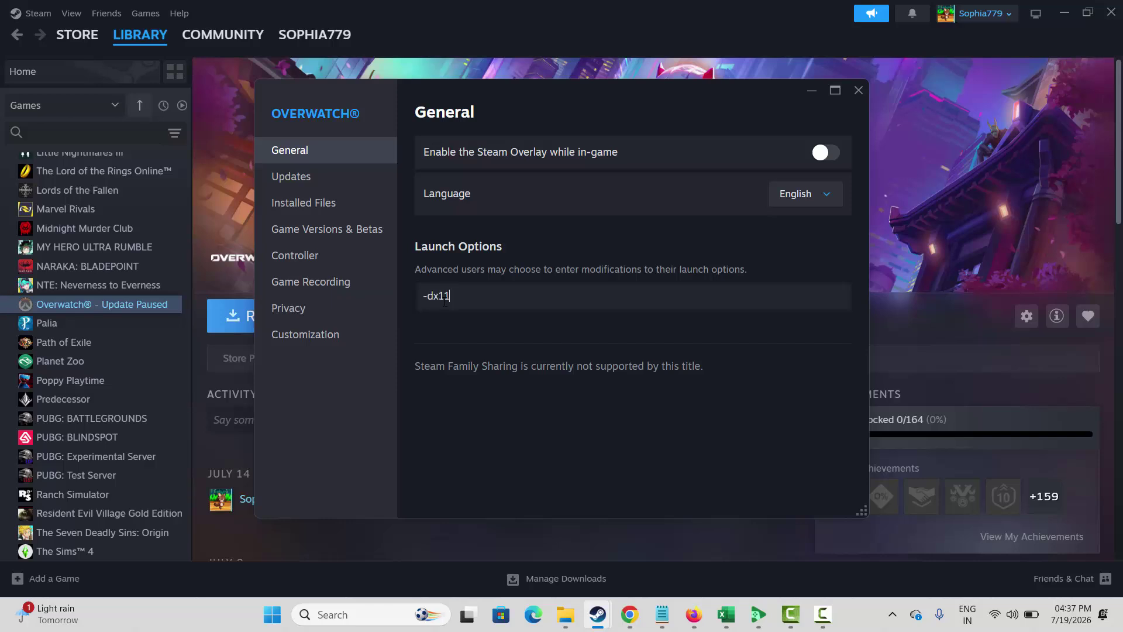
Change Overwatch's launch option to -dx12.
{"action": "key", "text": "BackSpace"}
{"action": "key", "text": "BackSpace"}
{"action": "key", "text": "BackSpace"}
{"action": "key", "text": "BackSpace"}
{"action": "type", "text": "dx12"}
Replace Overwatch's launch option with -d3d11.
{"action": "key", "text": "BackSpace"}
{"action": "key", "text": "BackSpace"}
{"action": "key", "text": "BackSpace"}
{"action": "key", "text": "BackSpace"}
{"action": "type", "text": "d3d11"}
Clear Overwatch's launch options and close its properties.
{"action": "key", "text": "BackSpace"}
{"action": "key", "text": "BackSpace"}
{"action": "key", "text": "BackSpace"}
{"action": "key", "text": "BackSpace"}
{"action": "left_click", "coordinate": [859, 92]}
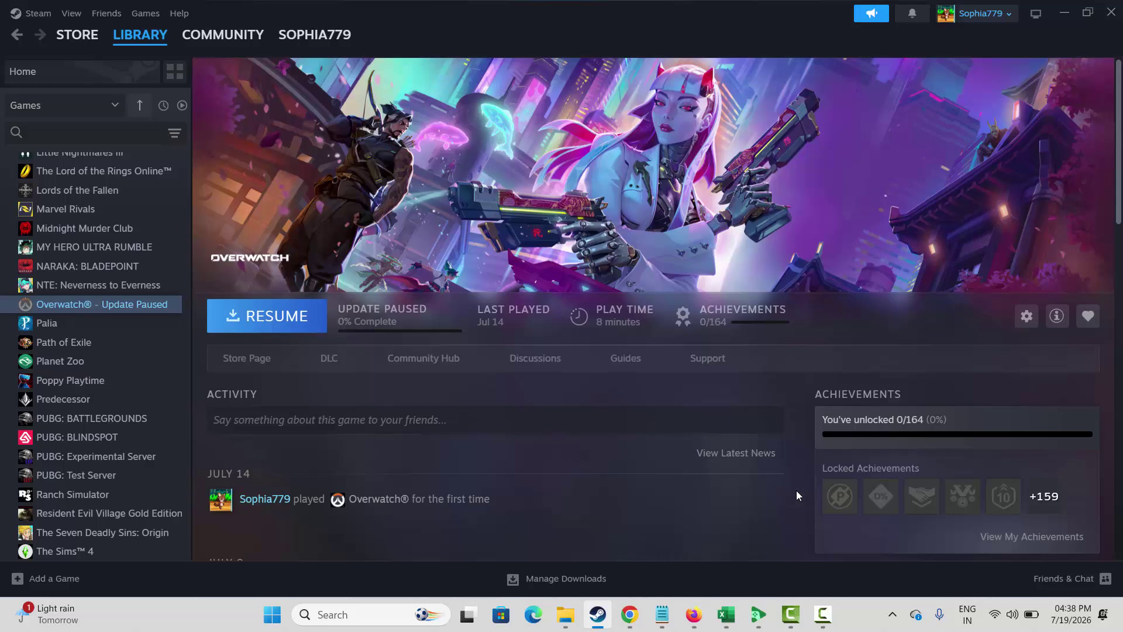
Show the option to verify the integrity of Overwatch's installed files in its properties, and close them.
{"action": "right_click", "coordinate": [73, 304]}
{"action": "left_click", "coordinate": [120, 416]}
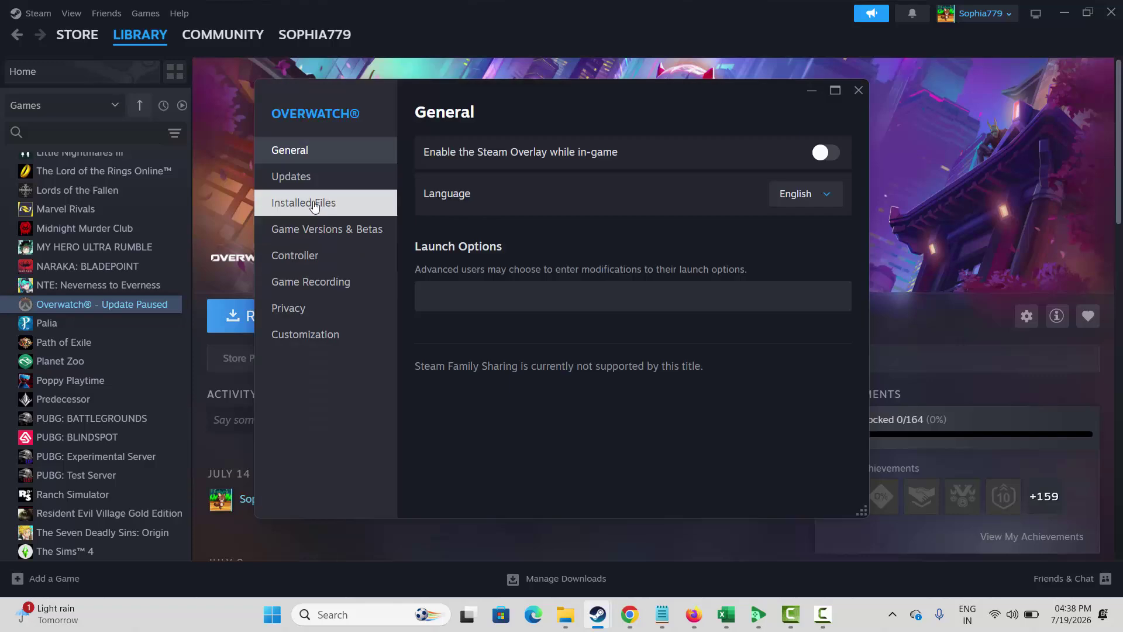
{"action": "left_click", "coordinate": [315, 206]}
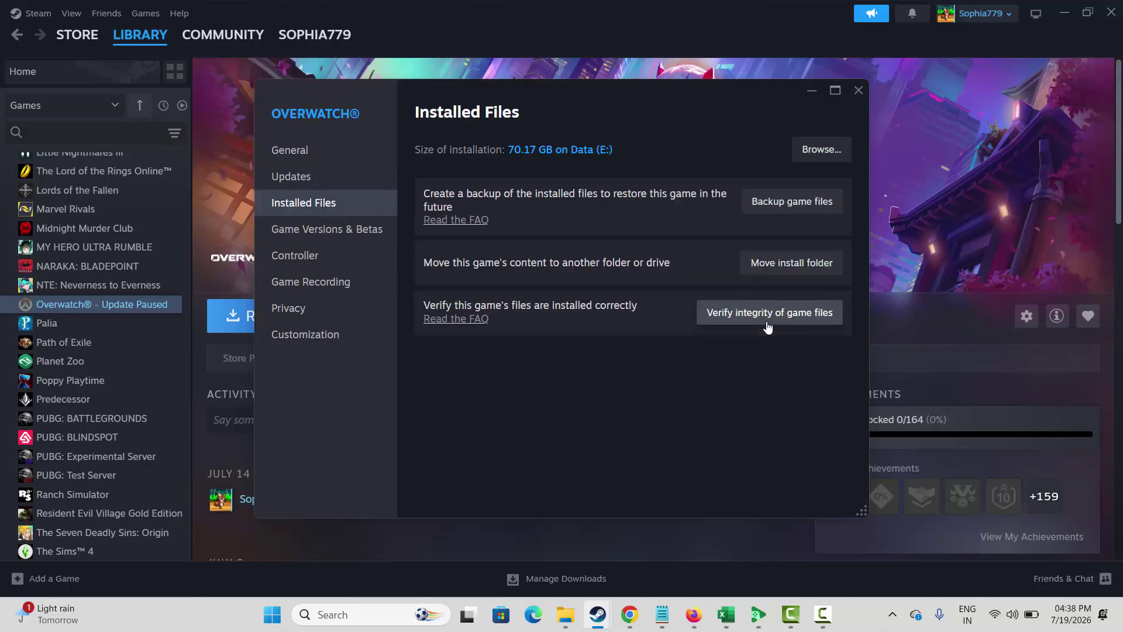
{"action": "left_click", "coordinate": [858, 91]}
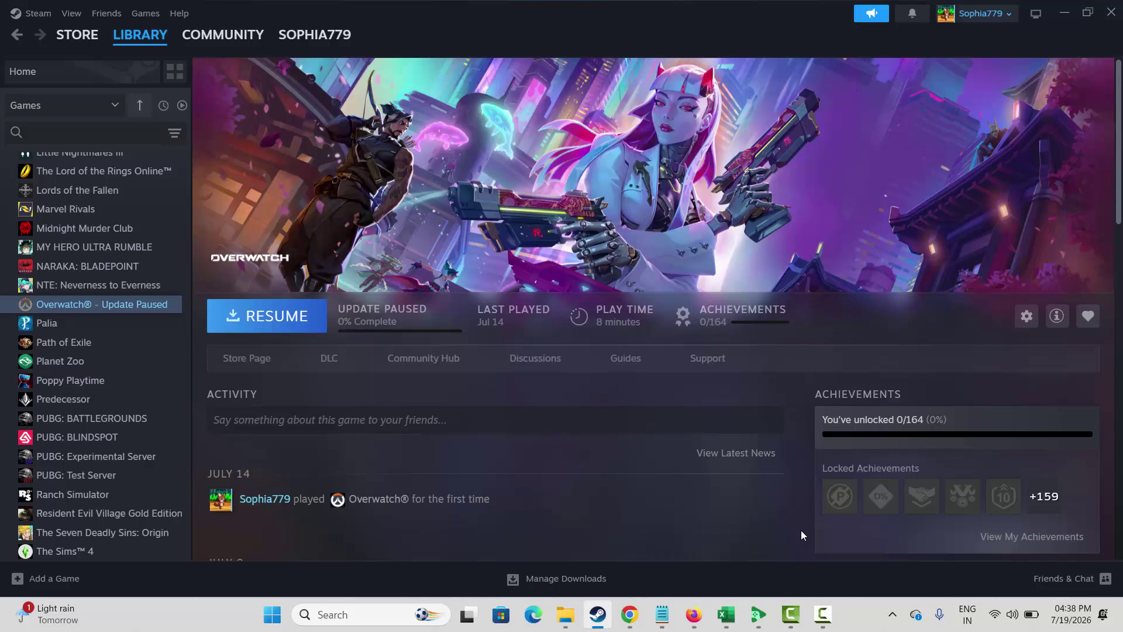
Open the Virtual Memory settings from the performance options of the advanced system settings.
{"action": "left_click", "coordinate": [347, 621]}
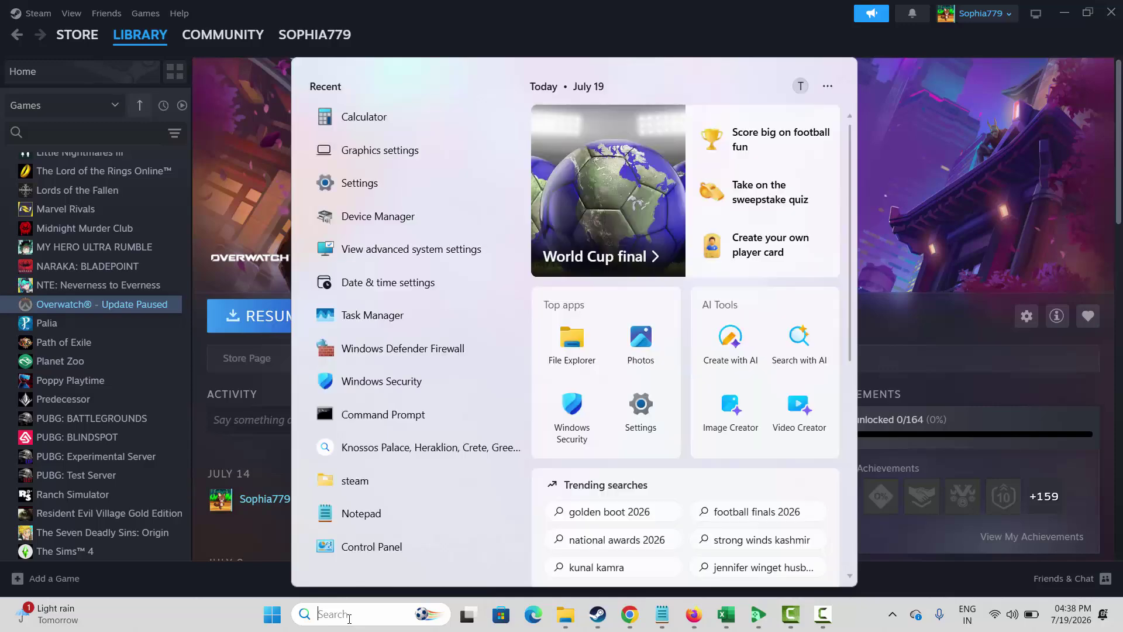
{"action": "left_click", "coordinate": [431, 254]}
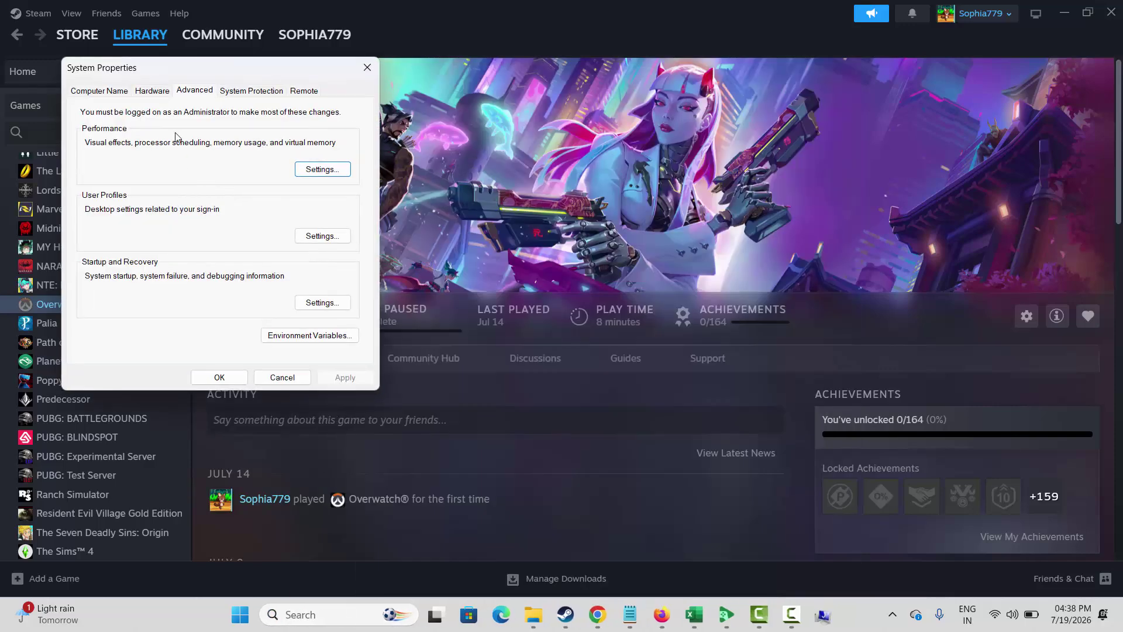
{"action": "left_click", "coordinate": [322, 169]}
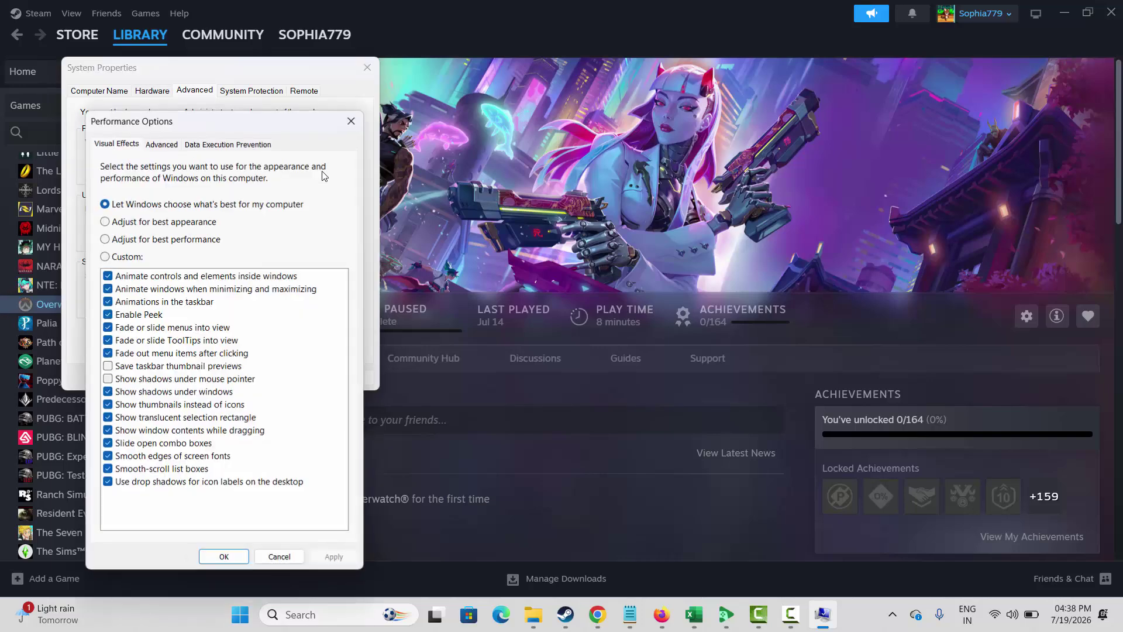
{"action": "left_click", "coordinate": [160, 144]}
{"action": "left_click", "coordinate": [311, 343]}
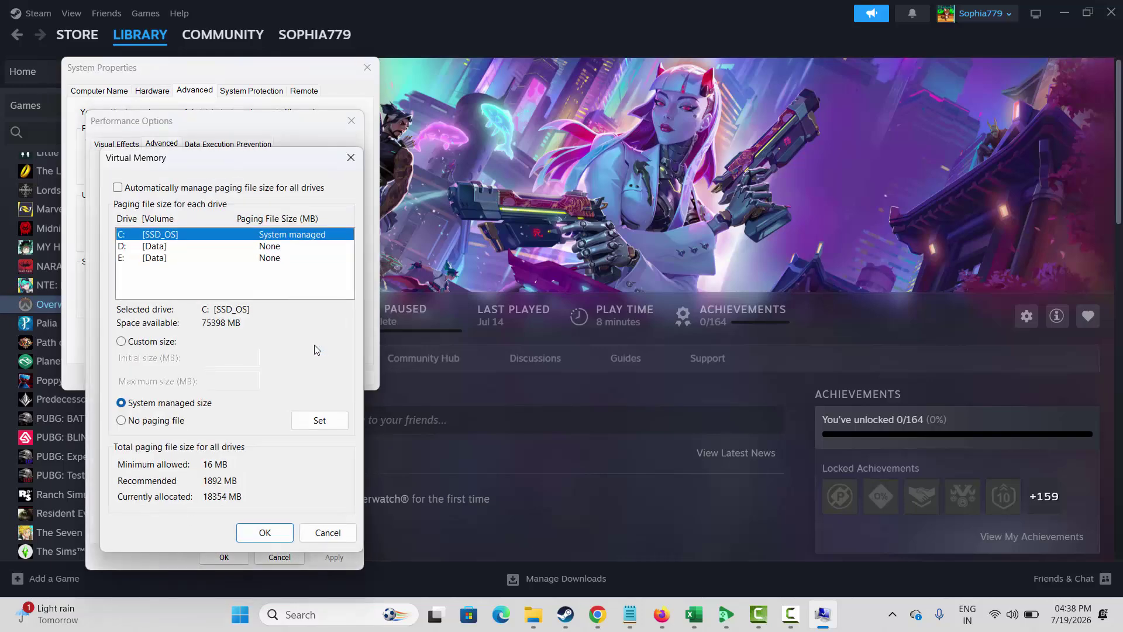
Enter a custom paging file size for drive C with an initial size of 12288 MB and a maximum of 24576 MB.
{"action": "left_click", "coordinate": [160, 248]}
{"action": "left_click", "coordinate": [163, 257]}
{"action": "left_click", "coordinate": [159, 234]}
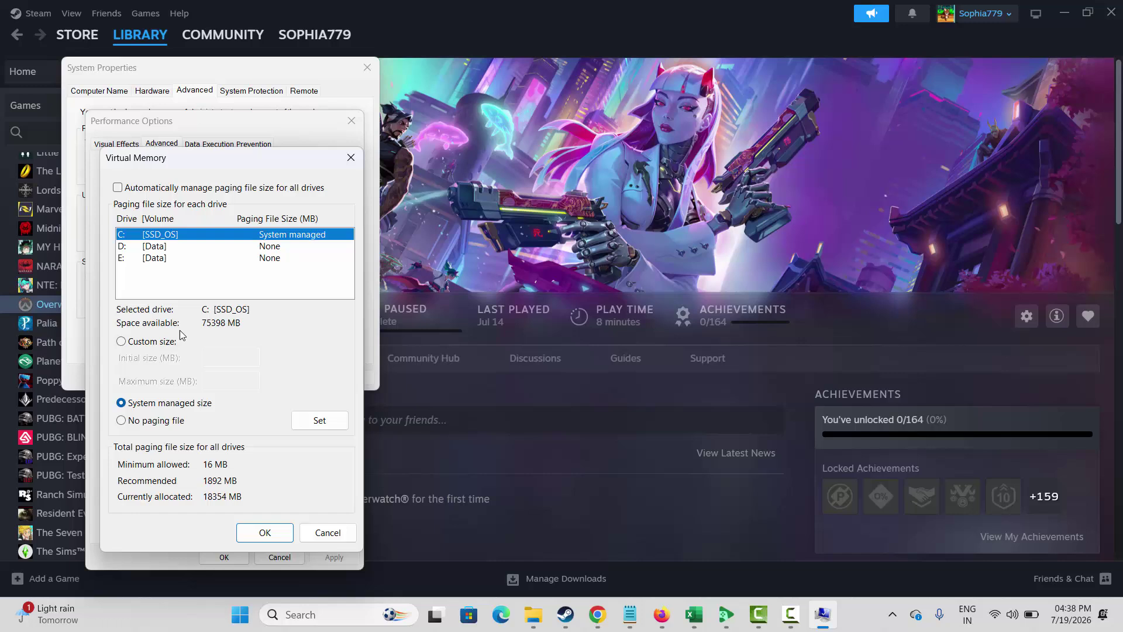
{"action": "left_click", "coordinate": [133, 342]}
{"action": "left_click", "coordinate": [216, 360]}
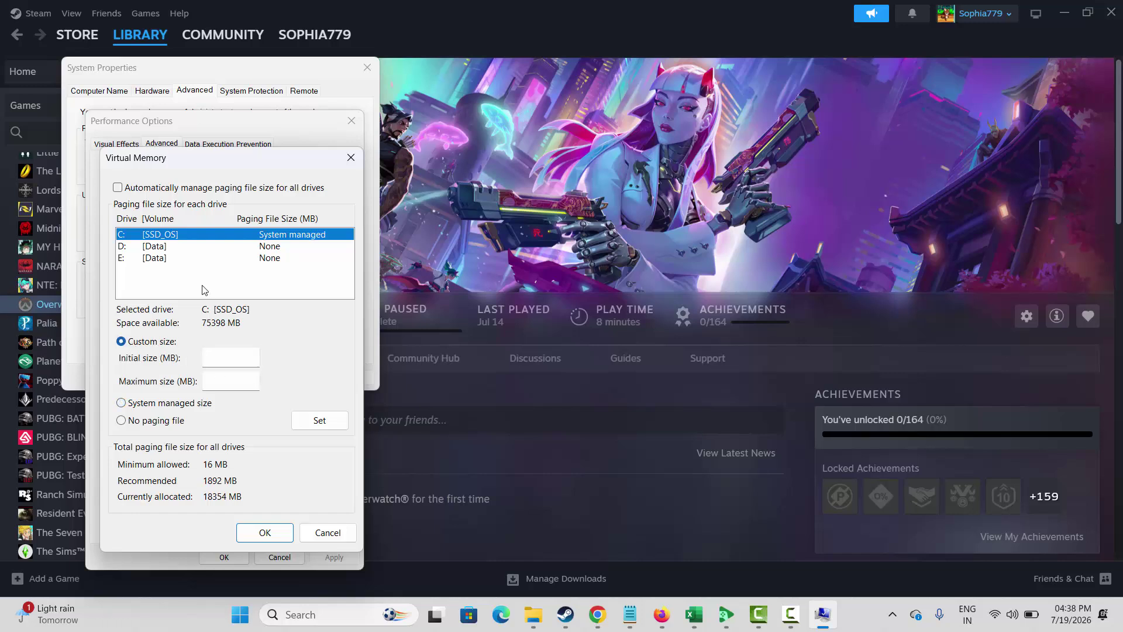
{"action": "type", "text": "12288"}
{"action": "key", "text": "Tab"}
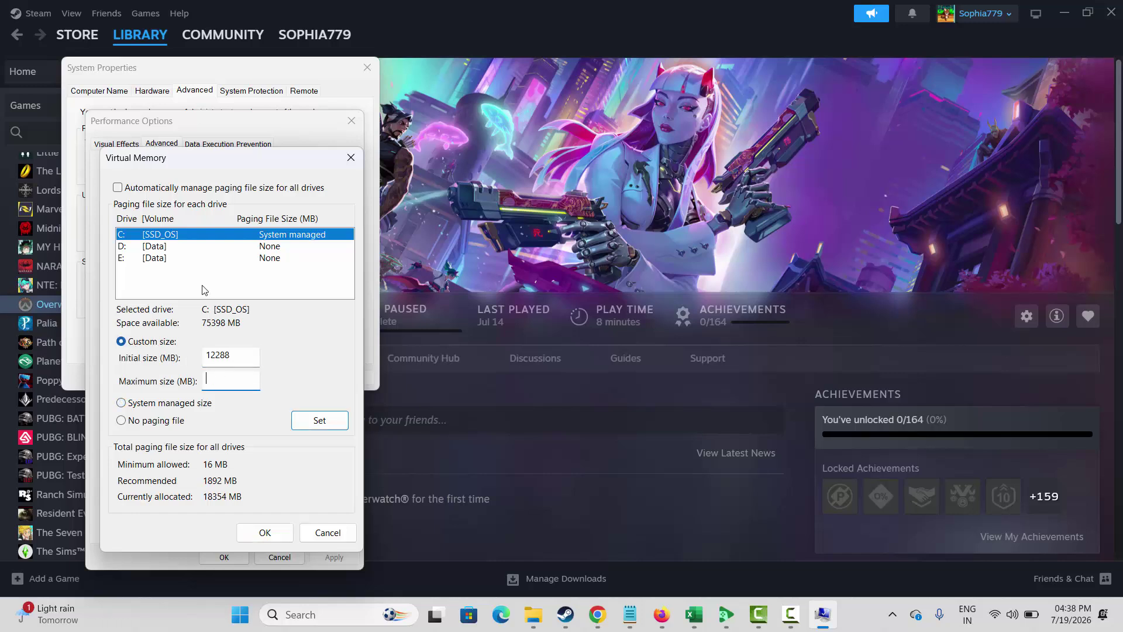
{"action": "type", "text": "24576"}
Discard the virtual memory changes and close Performance Options and System Properties.
{"action": "left_click", "coordinate": [325, 534]}
{"action": "left_click", "coordinate": [352, 120]}
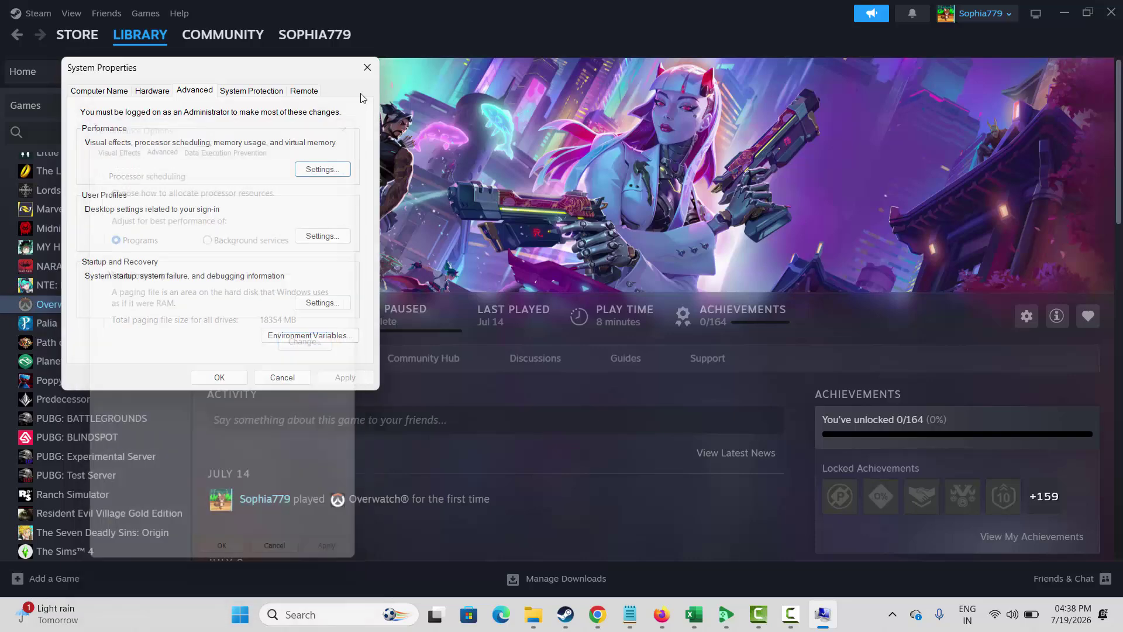
{"action": "left_click", "coordinate": [367, 68]}
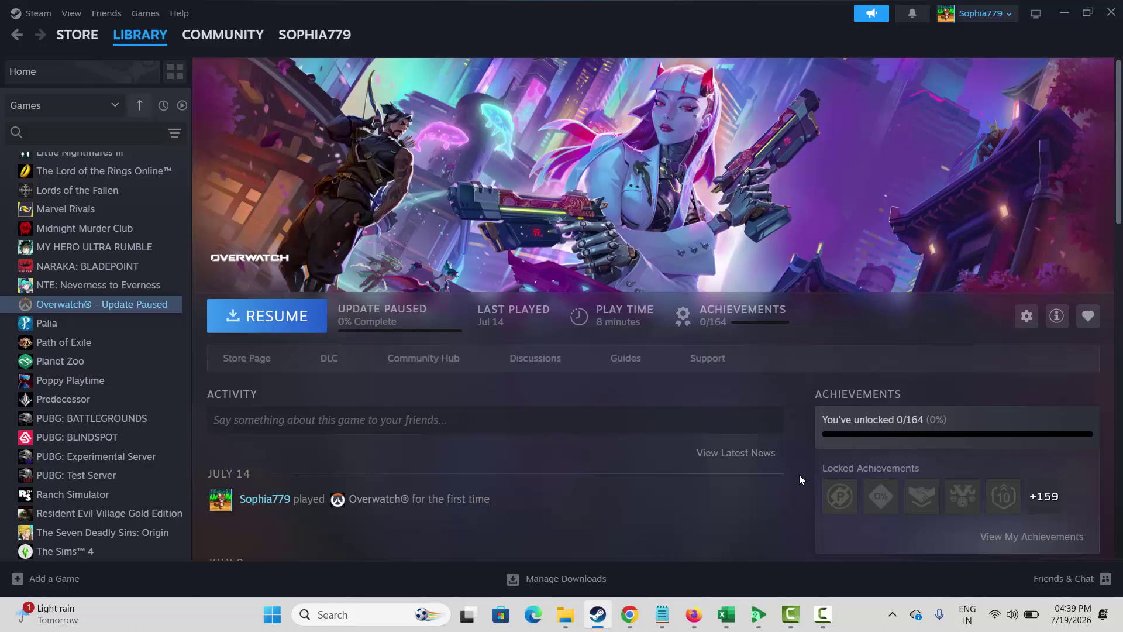
Check for Windows updates in the Windows Settings, and close the Settings.
{"action": "left_click", "coordinate": [322, 615]}
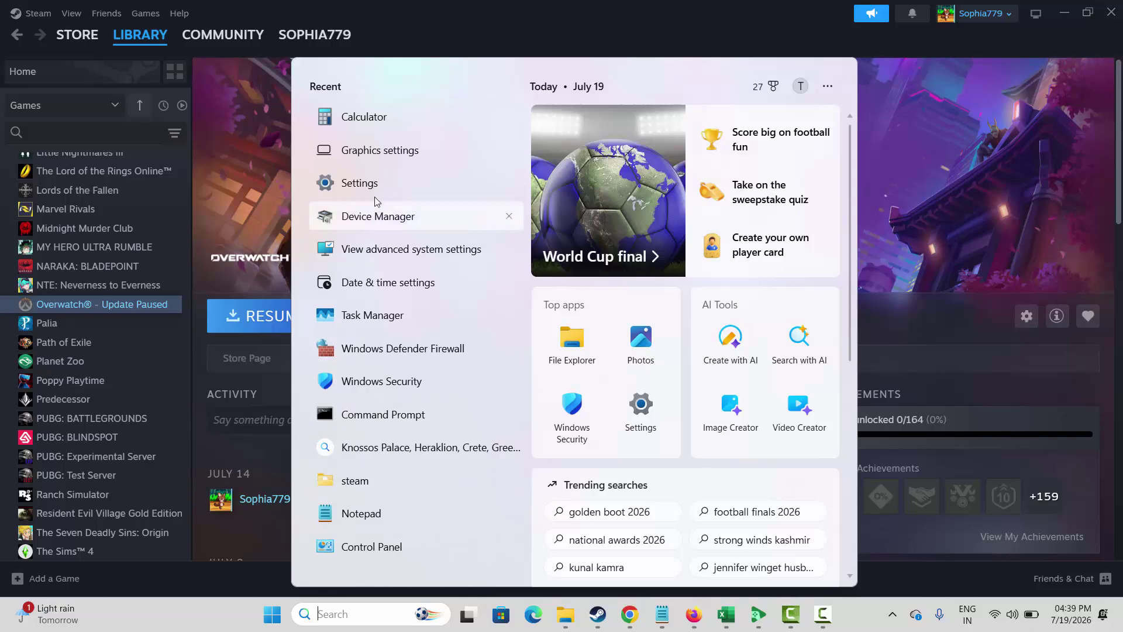
{"action": "left_click", "coordinate": [371, 183]}
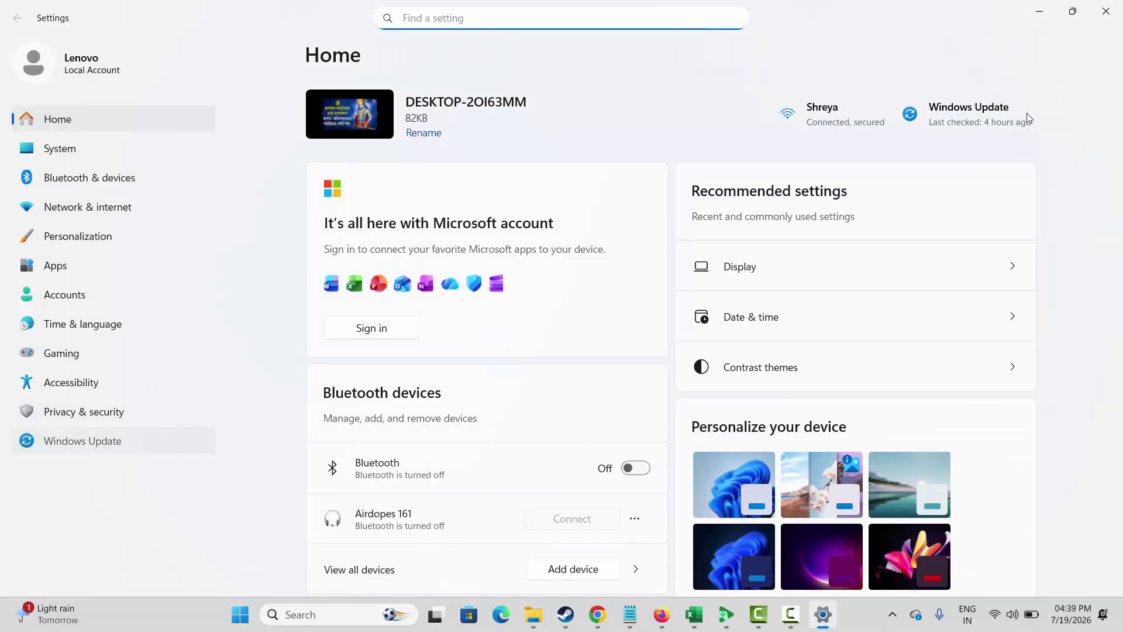
{"action": "left_click", "coordinate": [1004, 116]}
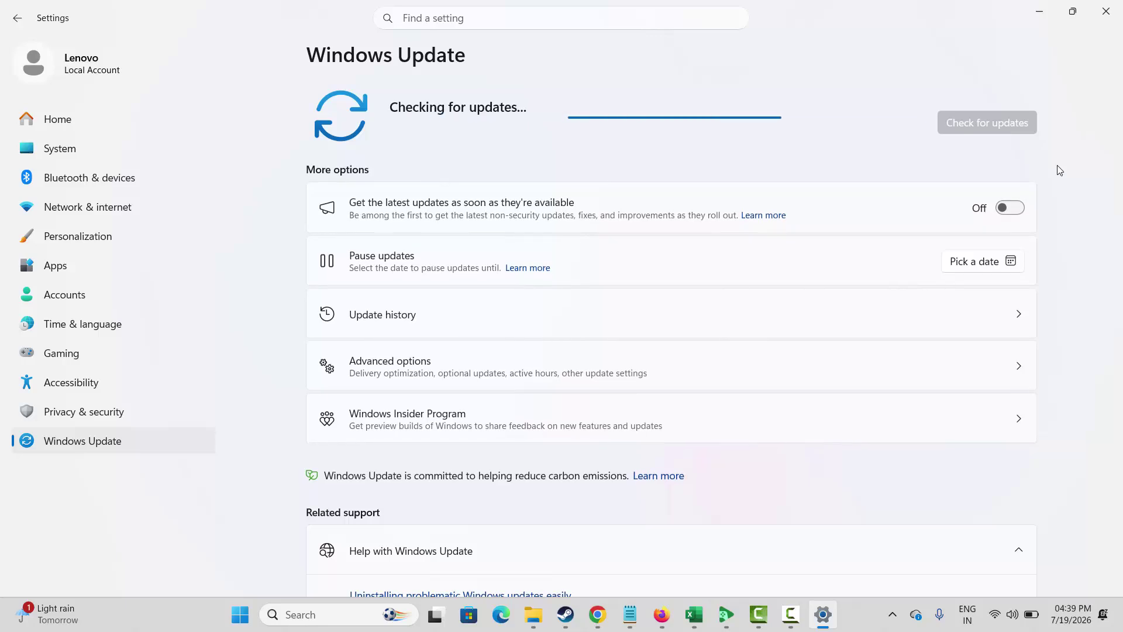
{"action": "left_click", "coordinate": [1105, 12]}
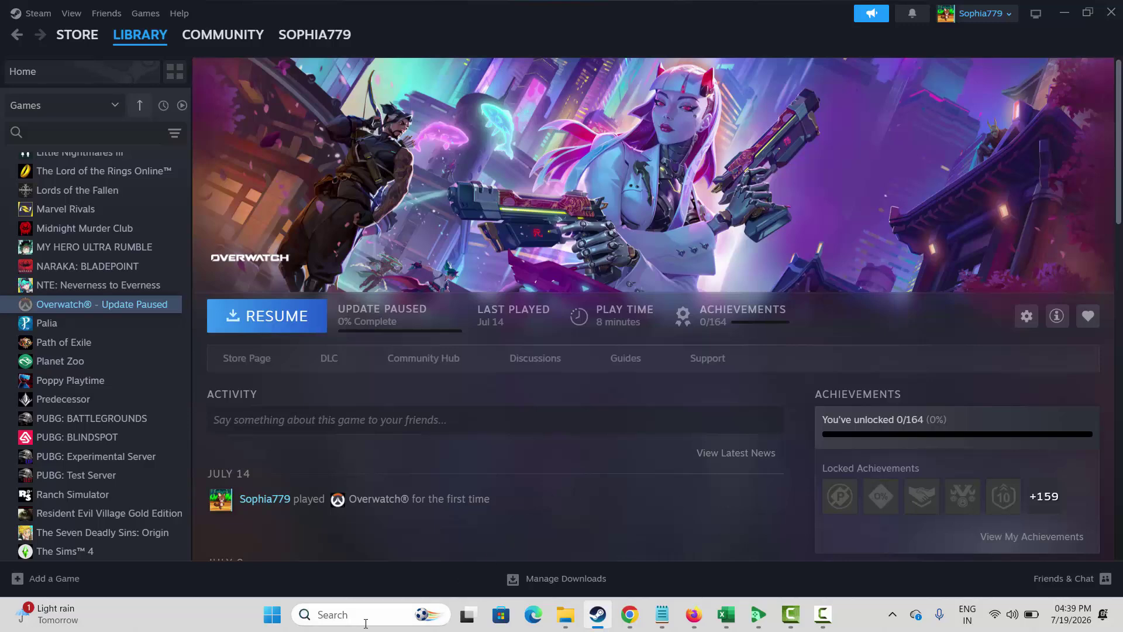
Open the Windows graphics settings and go to the custom settings for applications.
{"action": "left_click", "coordinate": [350, 603]}
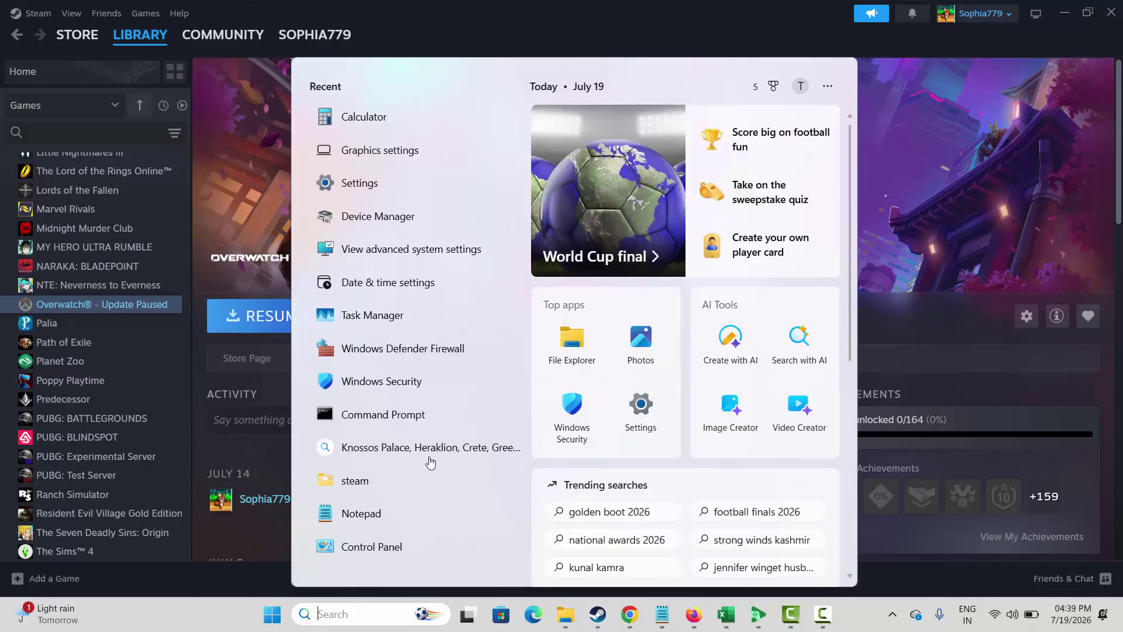
{"action": "left_click", "coordinate": [375, 250]}
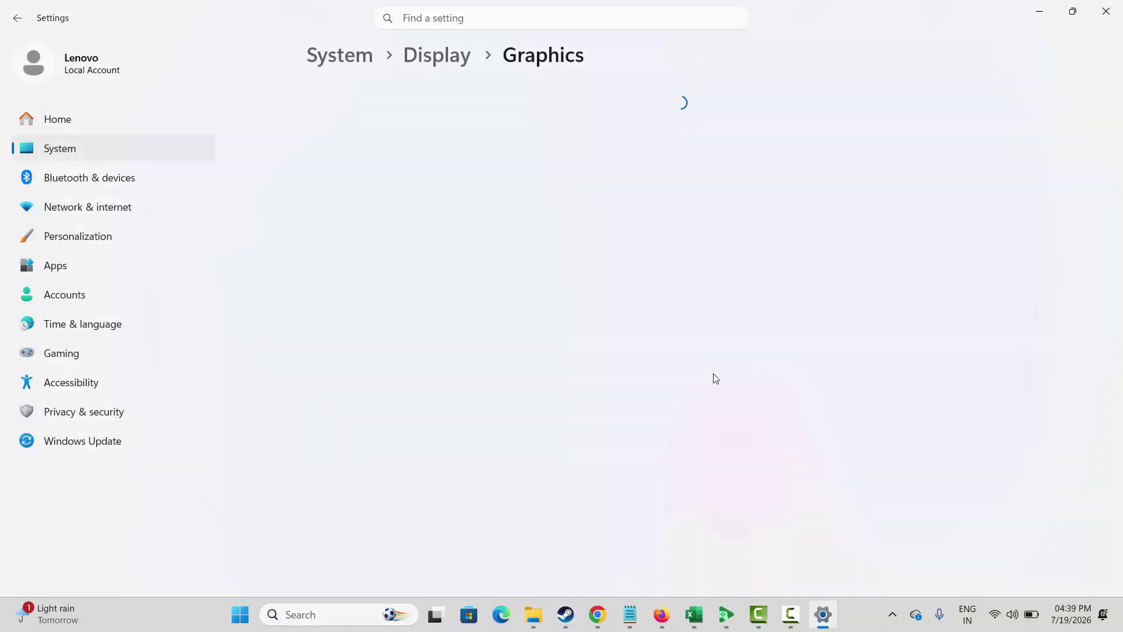
{"action": "scroll", "coordinate": [715, 398], "scroll_direction": "down", "scroll_amount": 5}
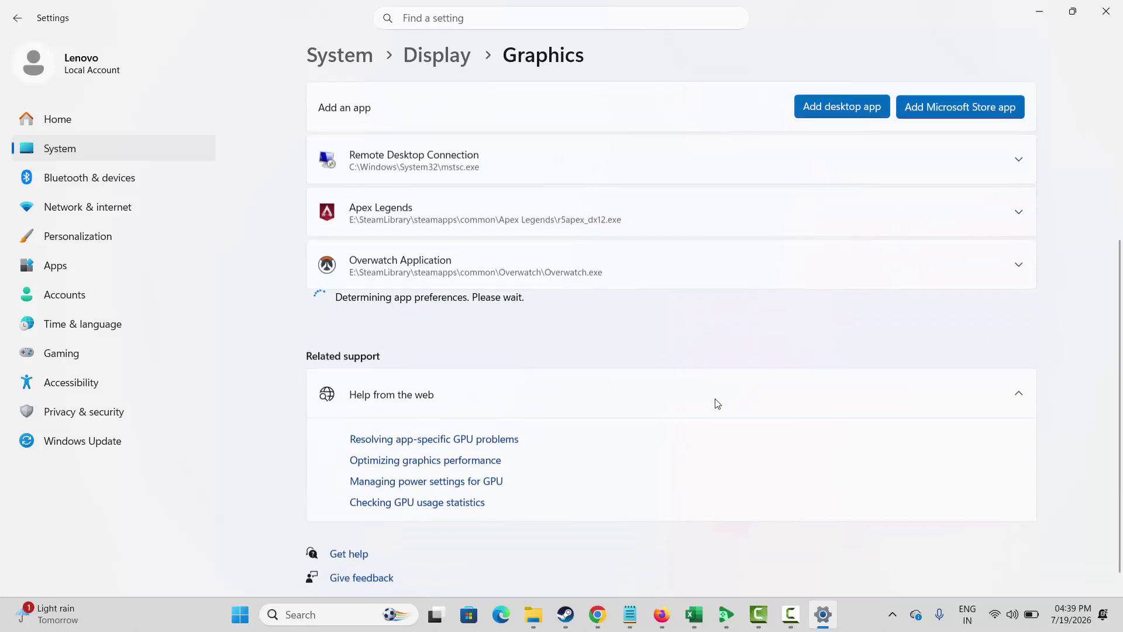
{"action": "scroll", "coordinate": [717, 403], "scroll_direction": "up", "scroll_amount": 4}
Show how to add a desktop app by selecting the Arkheron application, and cancel the addition.
{"action": "left_click", "coordinate": [845, 273]}
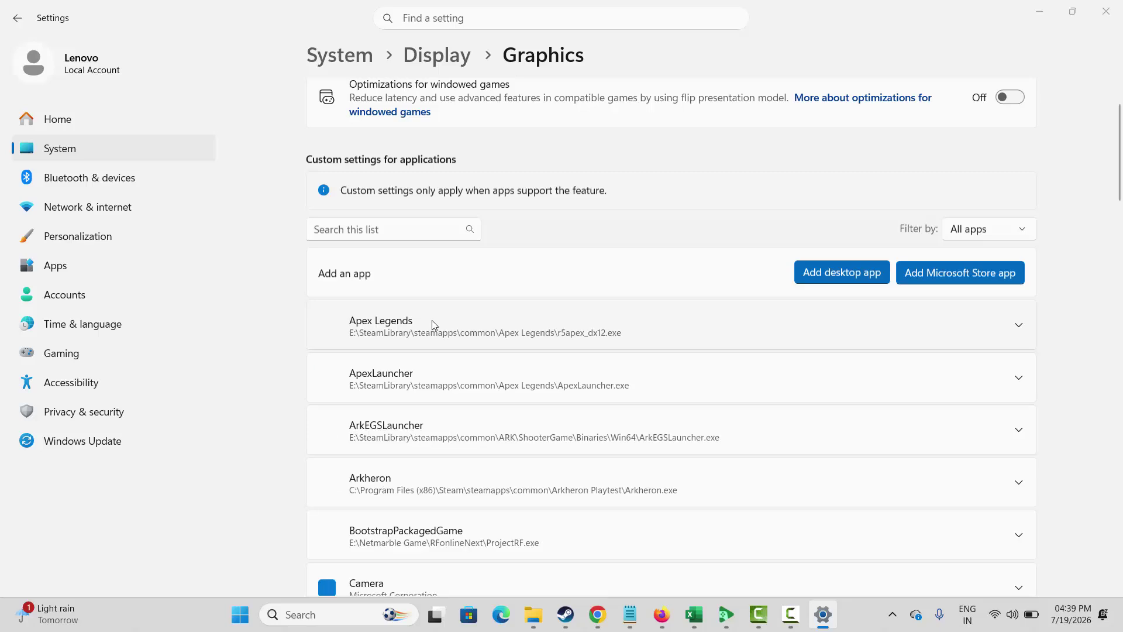
{"action": "left_click", "coordinate": [175, 159]}
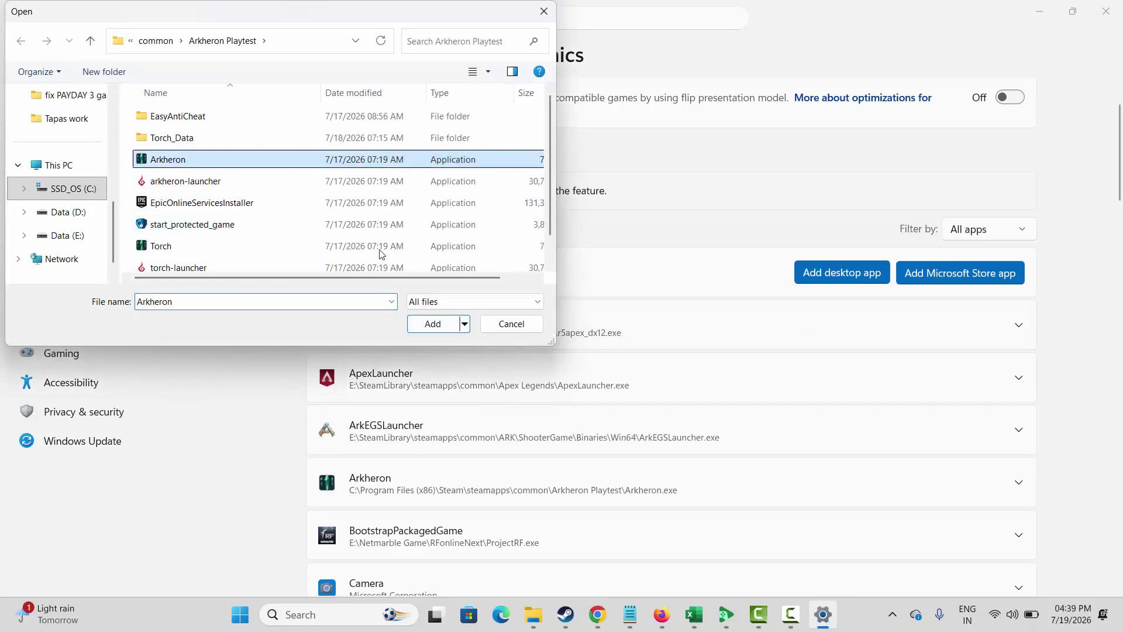
{"action": "left_click", "coordinate": [508, 324]}
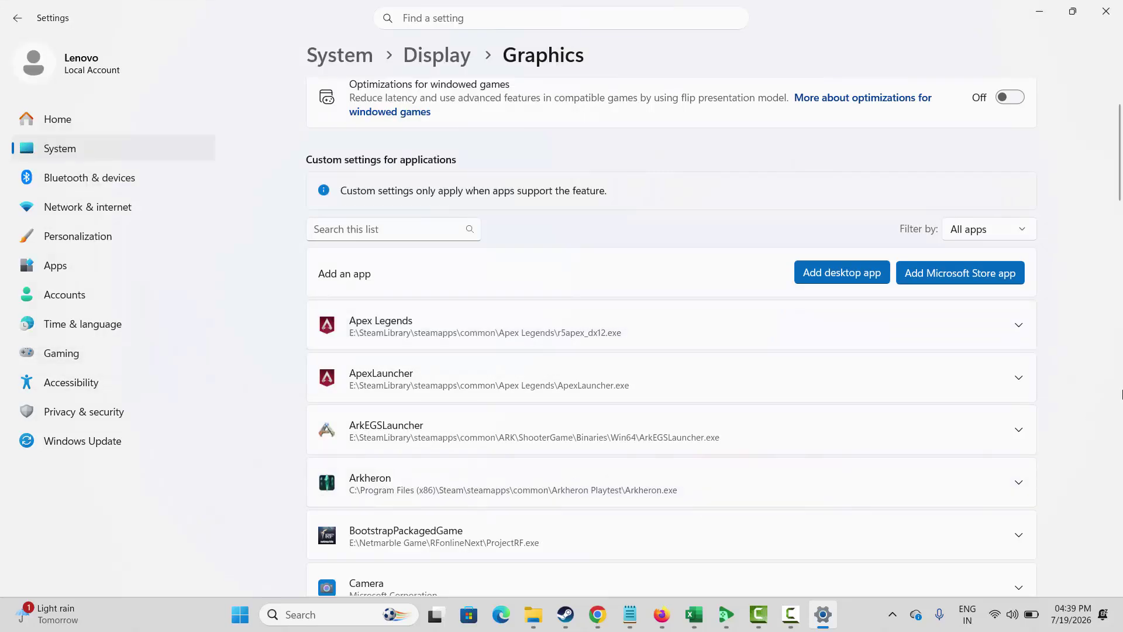
Set the Overwatch application's GPU preference to High Performance, and close the Settings.
{"action": "scroll", "coordinate": [989, 449], "scroll_direction": "down", "scroll_amount": 5}
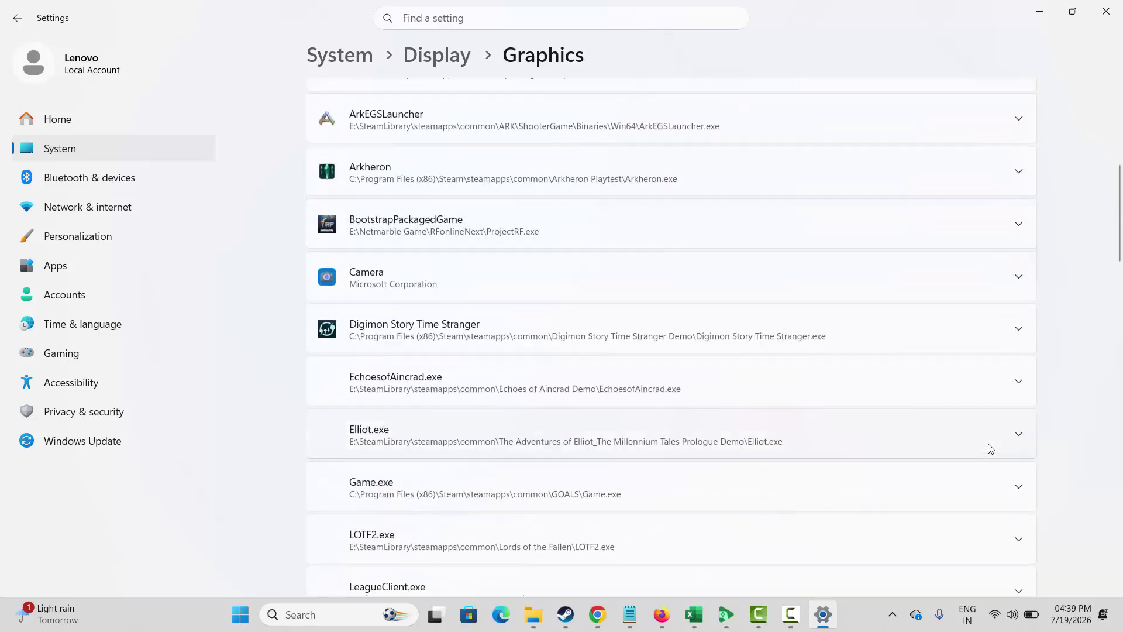
{"action": "scroll", "coordinate": [988, 449], "scroll_direction": "down", "scroll_amount": 6}
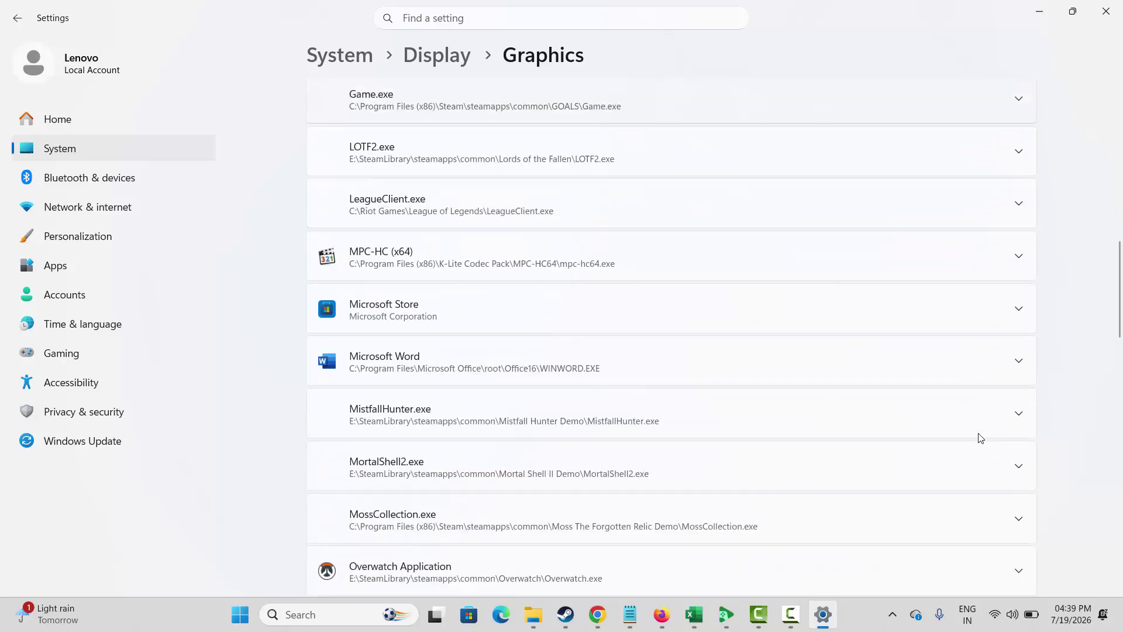
{"action": "scroll", "coordinate": [948, 446], "scroll_direction": "down", "scroll_amount": 4}
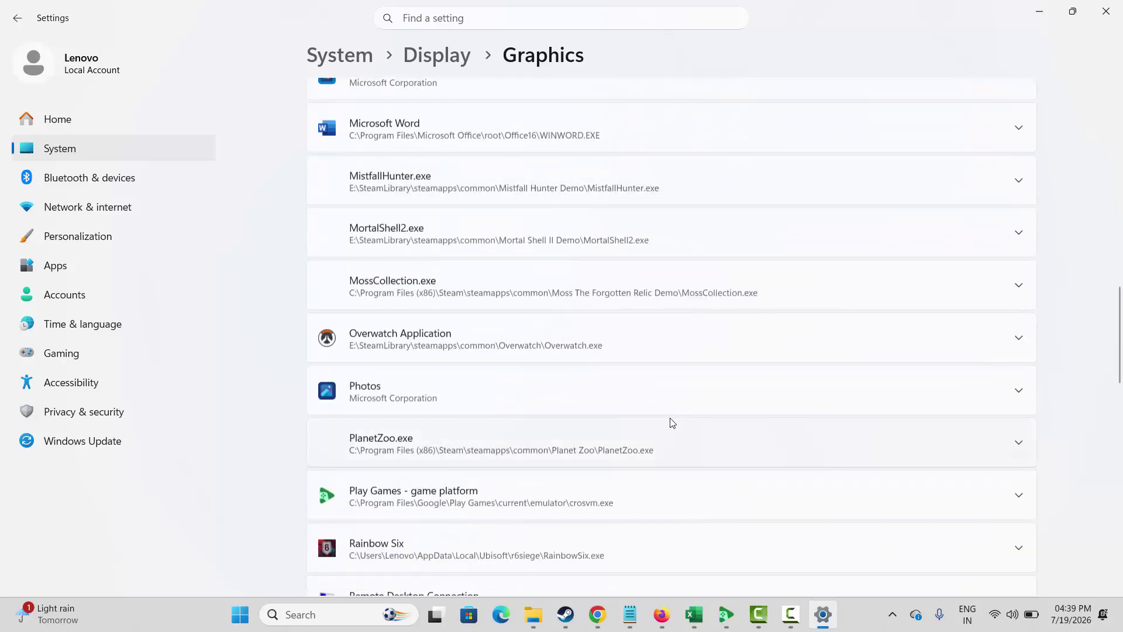
{"action": "left_click", "coordinate": [1016, 343]}
{"action": "left_click", "coordinate": [819, 391]}
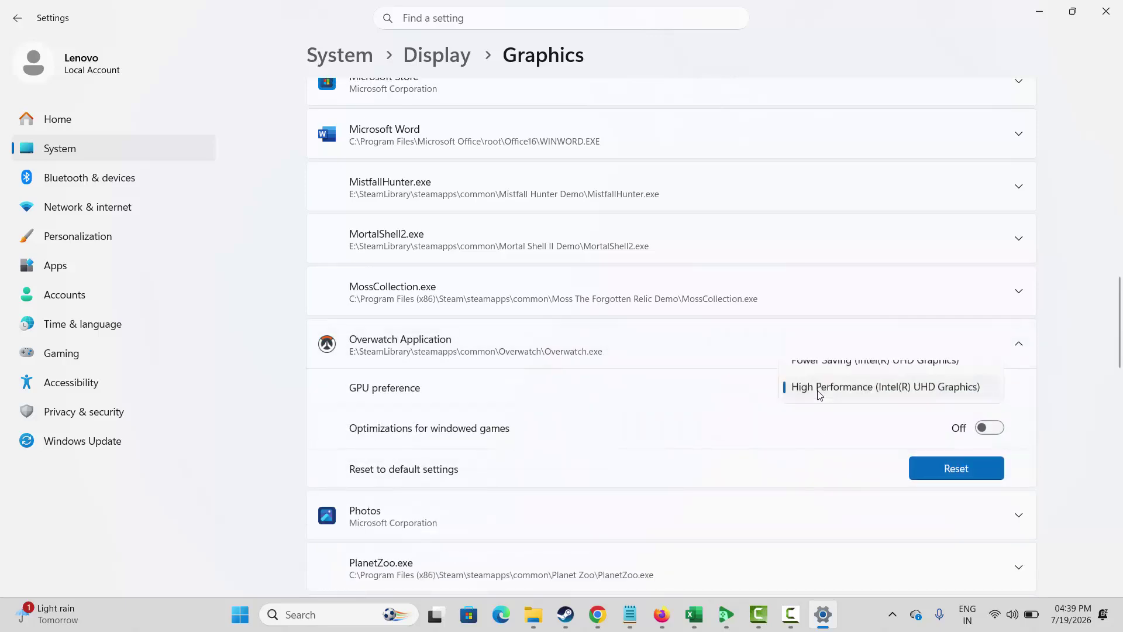
{"action": "left_click", "coordinate": [892, 381]}
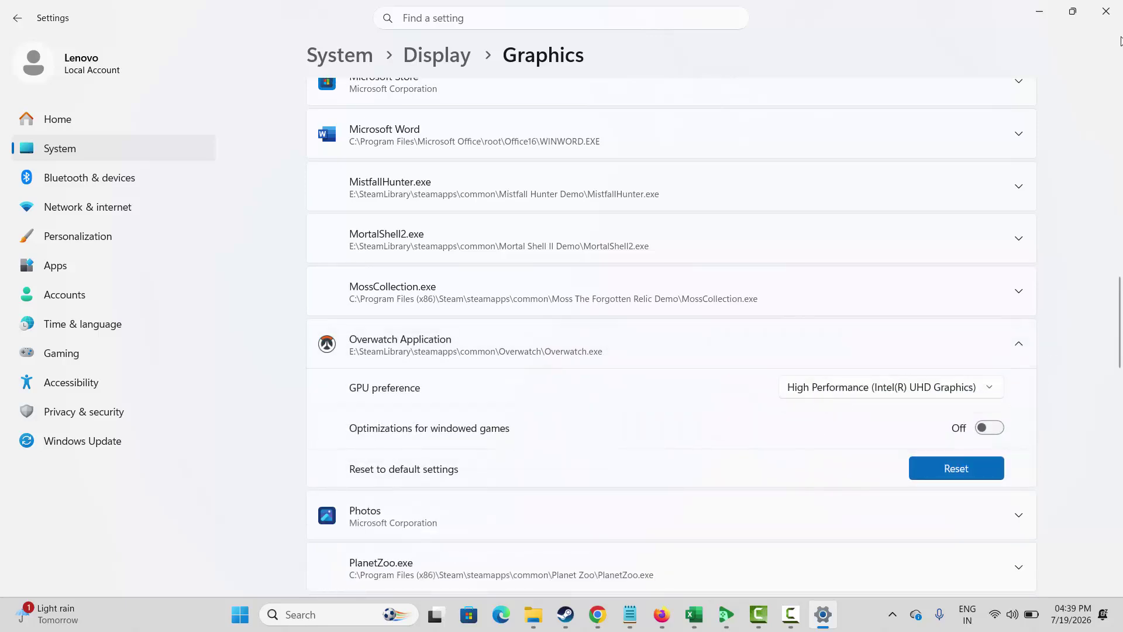
{"action": "left_click", "coordinate": [1106, 11]}
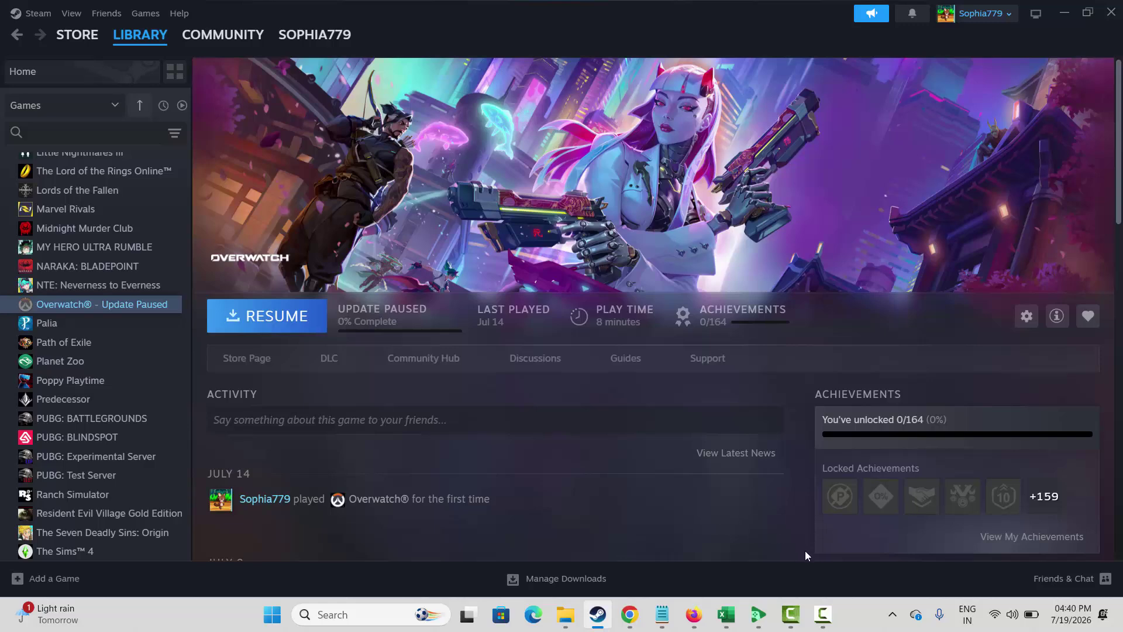
Switch to Chrome and download the latest supported x86 Visual C++ Redistributable from the Microsoft Learn page.
{"action": "key", "text": "alt+Tab"}
{"action": "scroll", "coordinate": [515, 322], "scroll_direction": "down", "scroll_amount": 10}
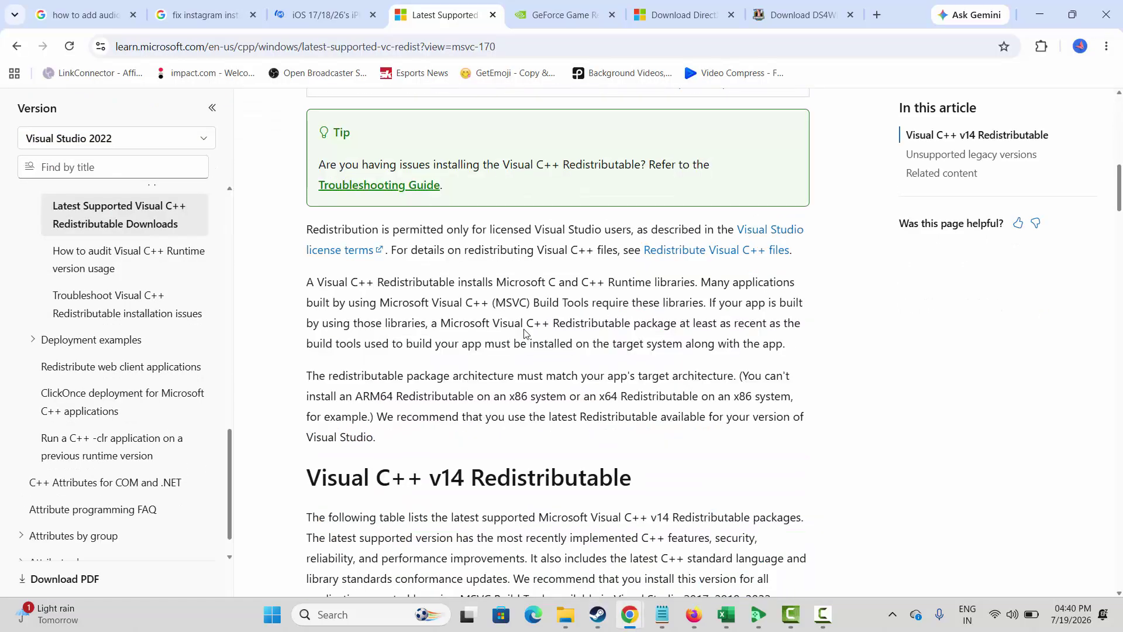
{"action": "scroll", "coordinate": [524, 334], "scroll_direction": "down", "scroll_amount": 8}
{"action": "left_click", "coordinate": [491, 265]}
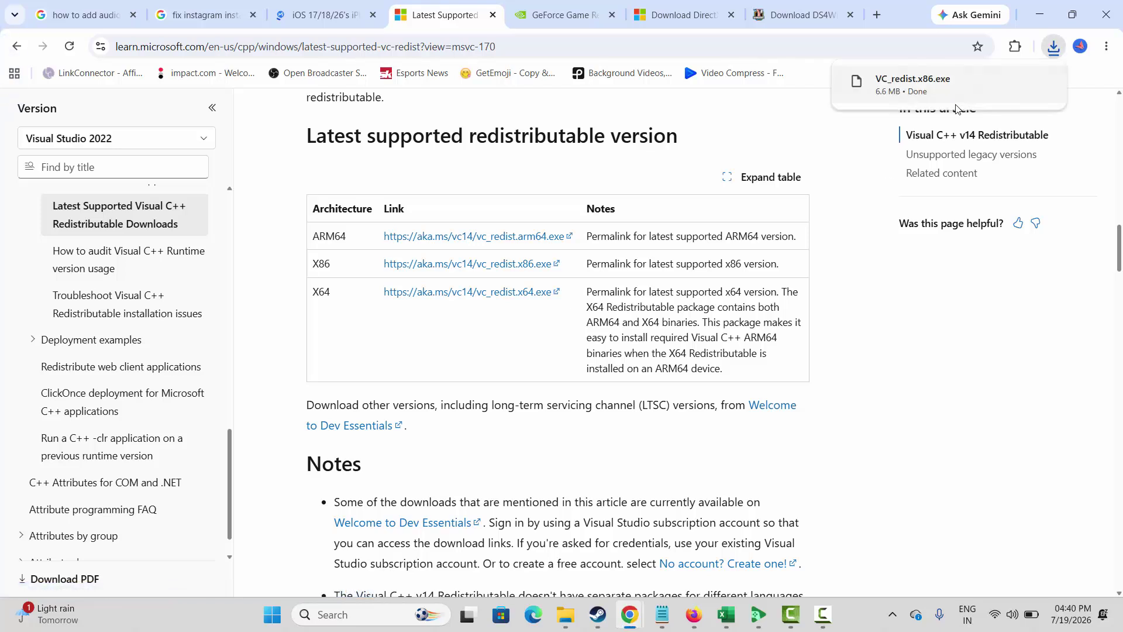
Run the downloaded VC_redist.x86.exe, repair the Visual C++ v14 Redistributable, and close the installer.
{"action": "left_click", "coordinate": [905, 86]}
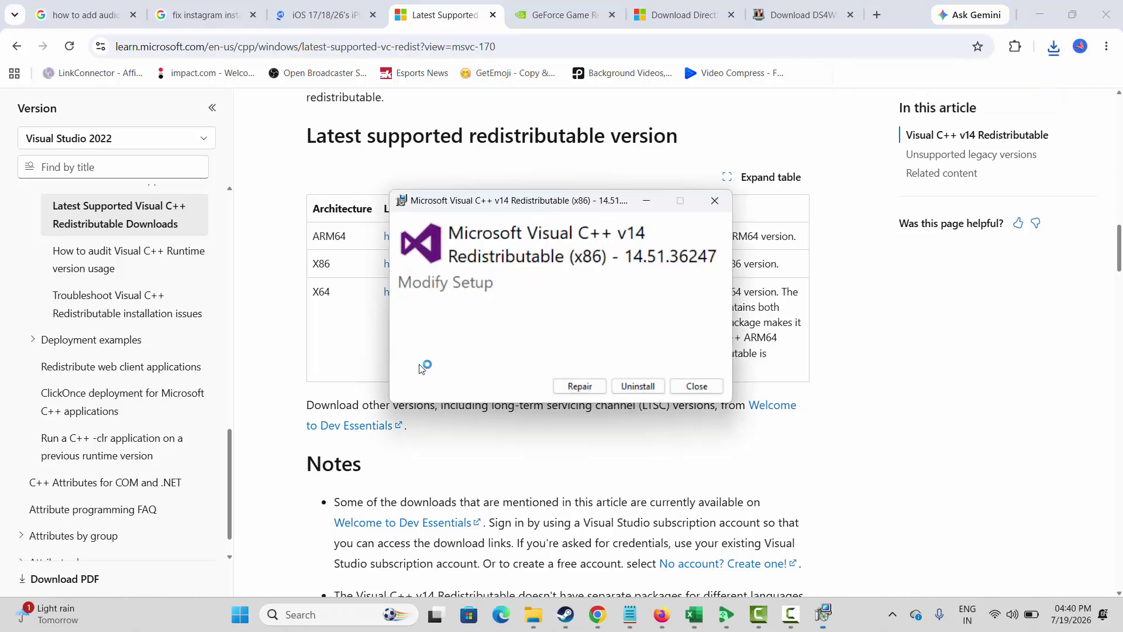
{"action": "left_click", "coordinate": [580, 387]}
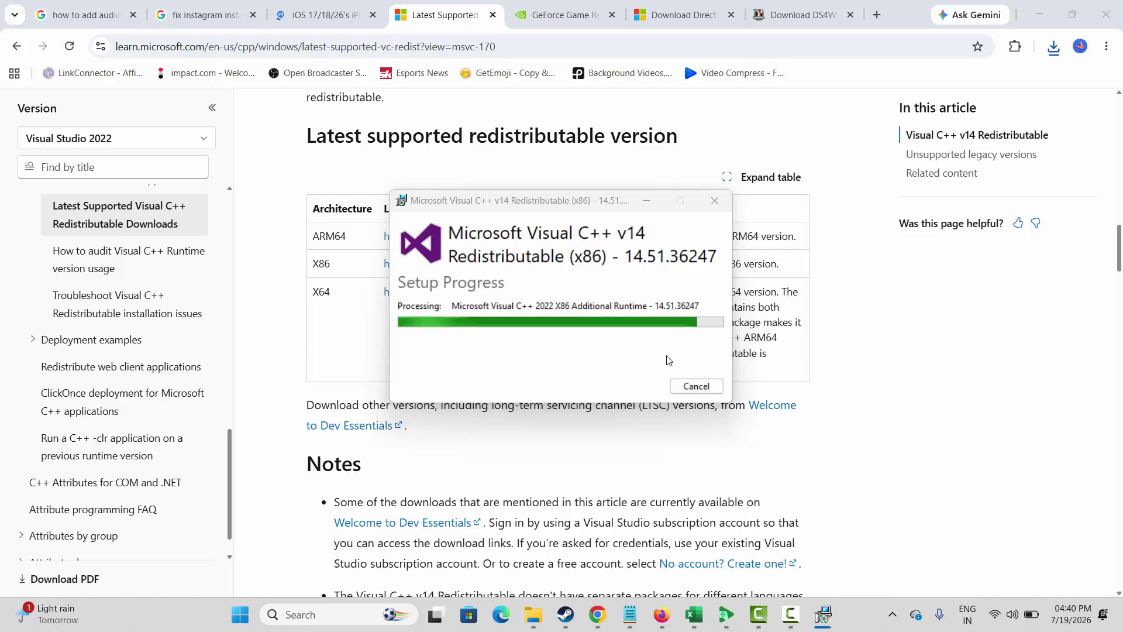
{"action": "left_click", "coordinate": [697, 391]}
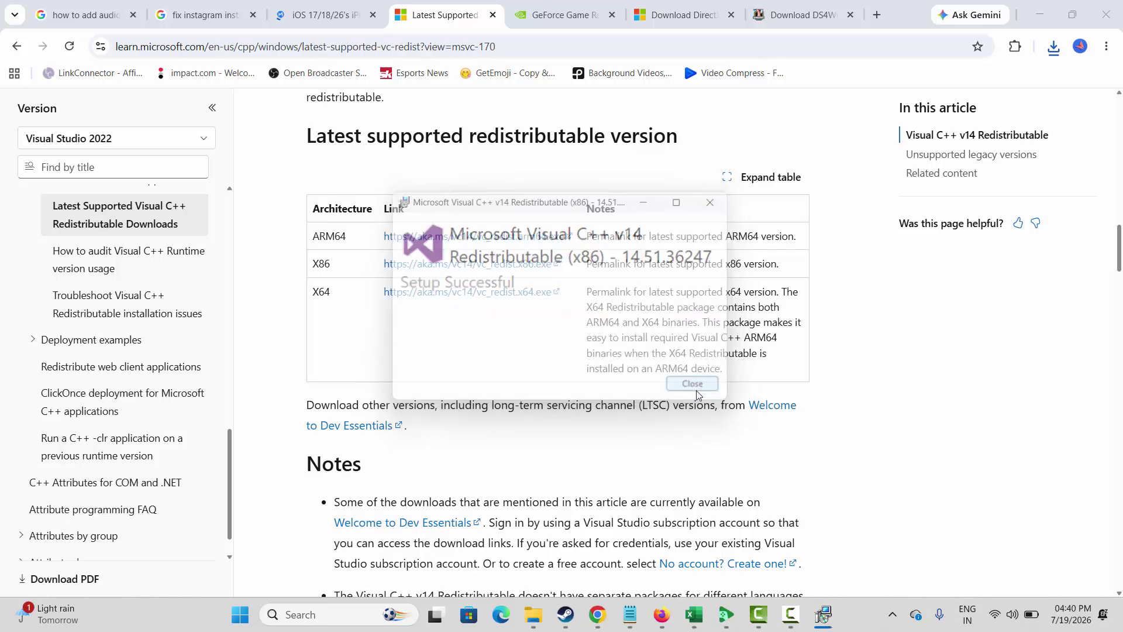
Switch back to Steam and open Overwatch's properties.
{"action": "left_click", "coordinate": [598, 614]}
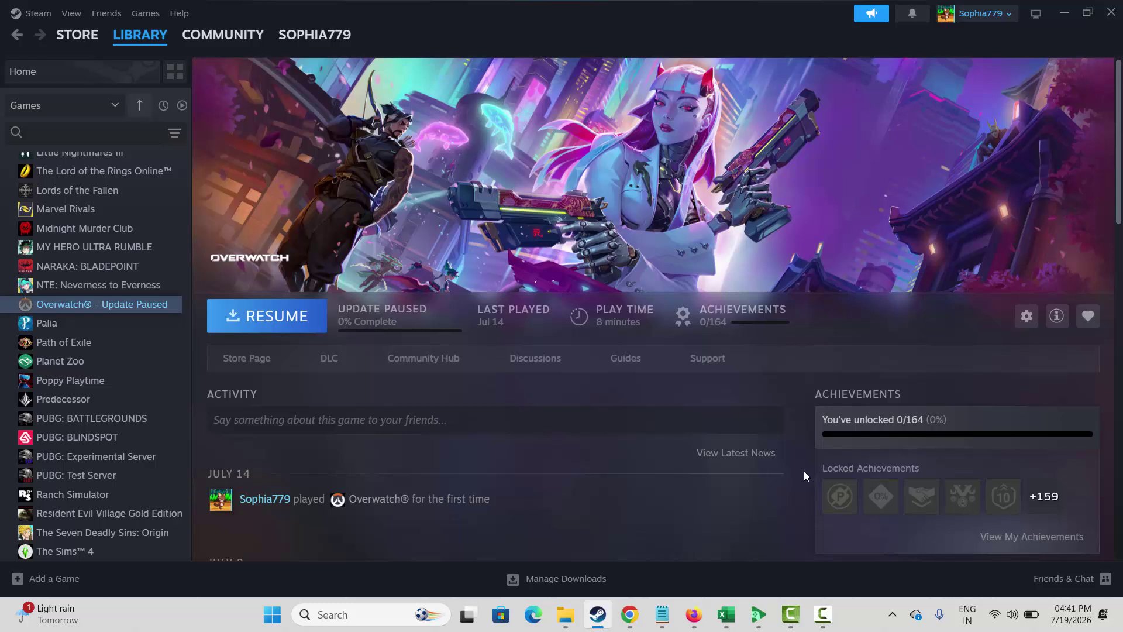
{"action": "left_click", "coordinate": [72, 304]}
{"action": "right_click", "coordinate": [66, 302]}
{"action": "left_click", "coordinate": [426, 256]}
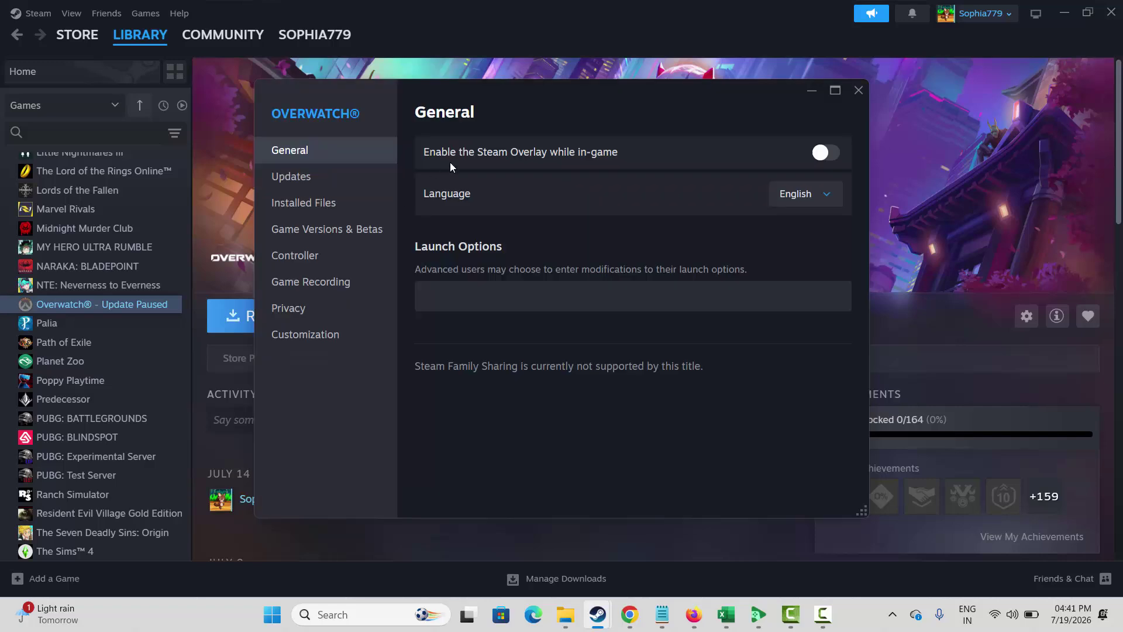
Toggle the in-game Steam Overlay option for Overwatch on and off, and close its properties.
{"action": "left_click", "coordinate": [825, 152]}
{"action": "left_click", "coordinate": [825, 152]}
{"action": "left_click", "coordinate": [824, 152]}
{"action": "left_click", "coordinate": [825, 152]}
{"action": "left_click", "coordinate": [777, 154]}
{"action": "key", "text": "Escape"}
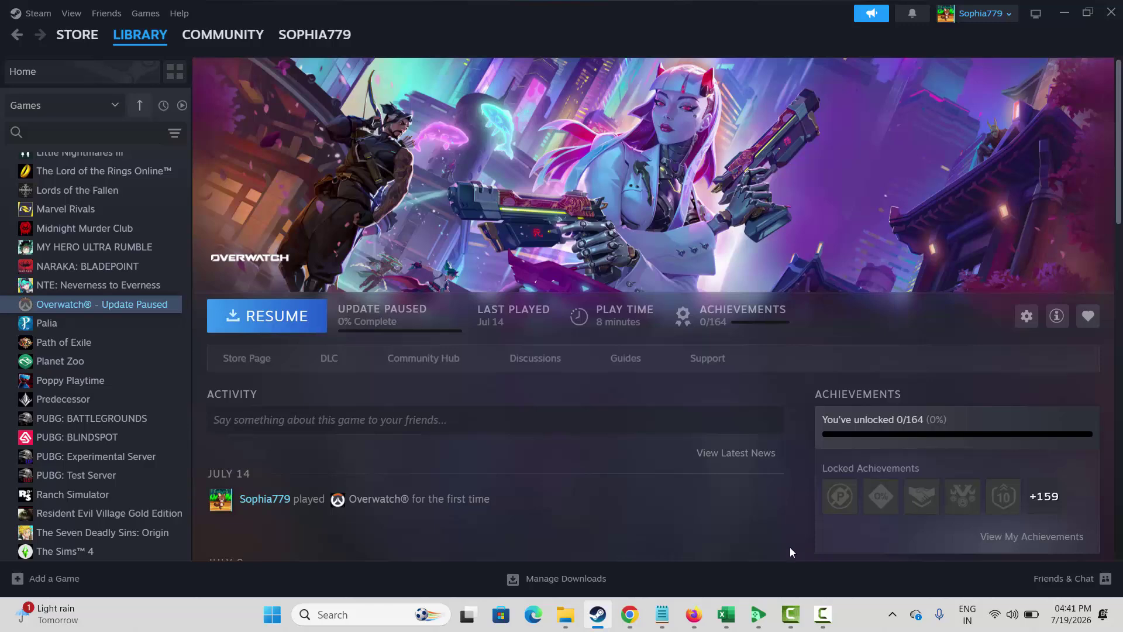
Start uninstalling Overwatch from the Steam library, and cancel at the confirmation.
{"action": "right_click", "coordinate": [93, 304]}
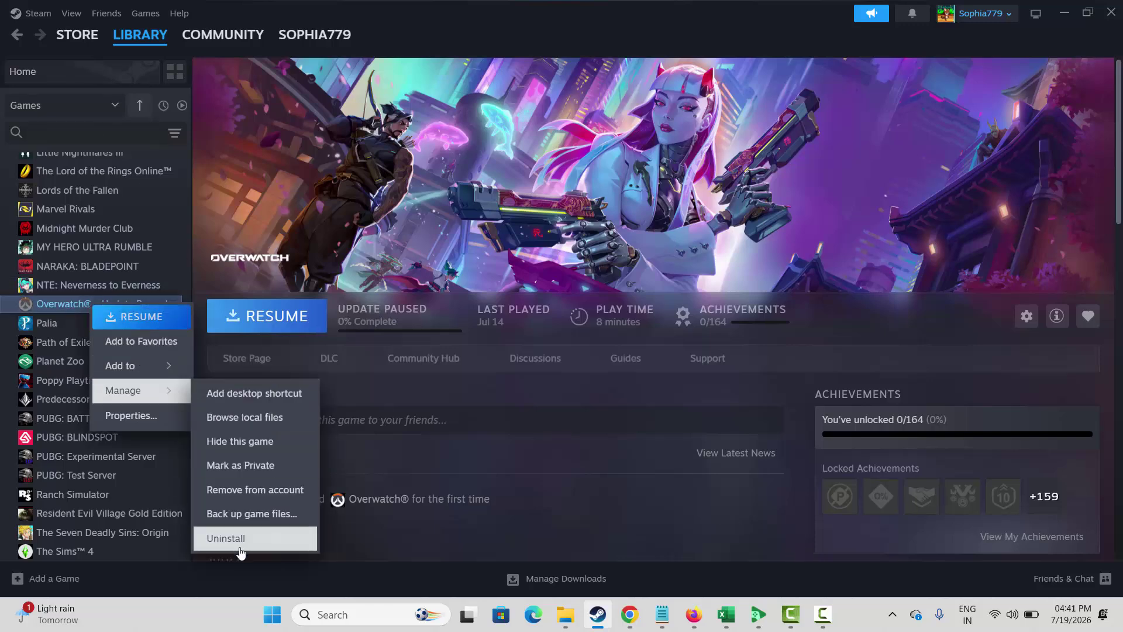
{"action": "left_click", "coordinate": [240, 543]}
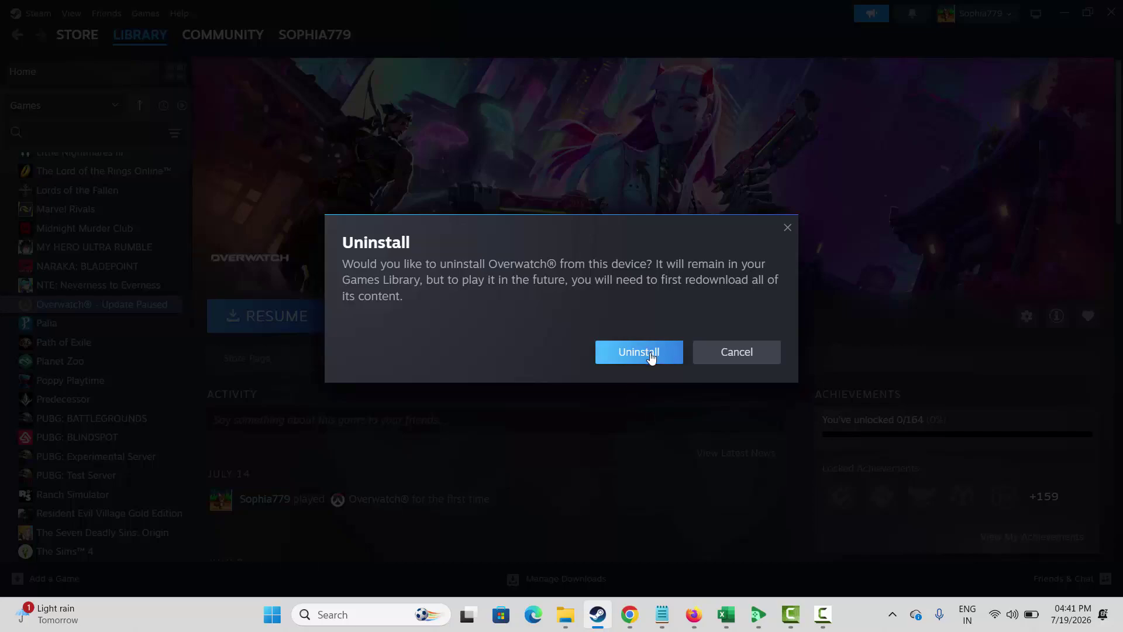
{"action": "left_click", "coordinate": [721, 358]}
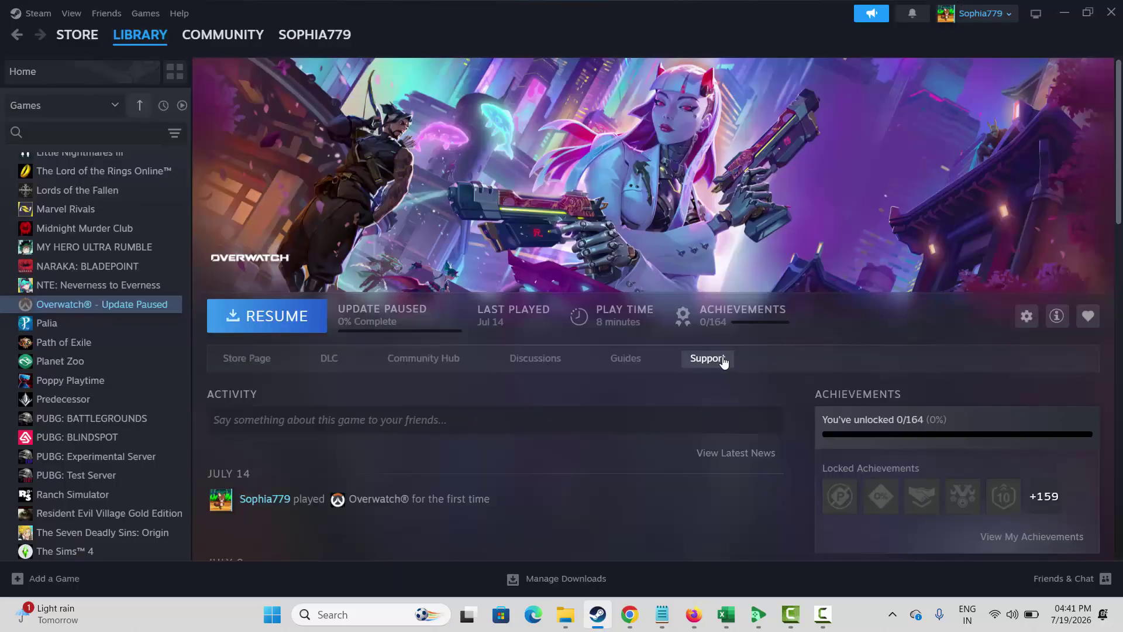
Open the store page of Warhammer 40,000: Darktide, and show the Windows restart option without choosing it.
{"action": "left_click", "coordinate": [77, 34]}
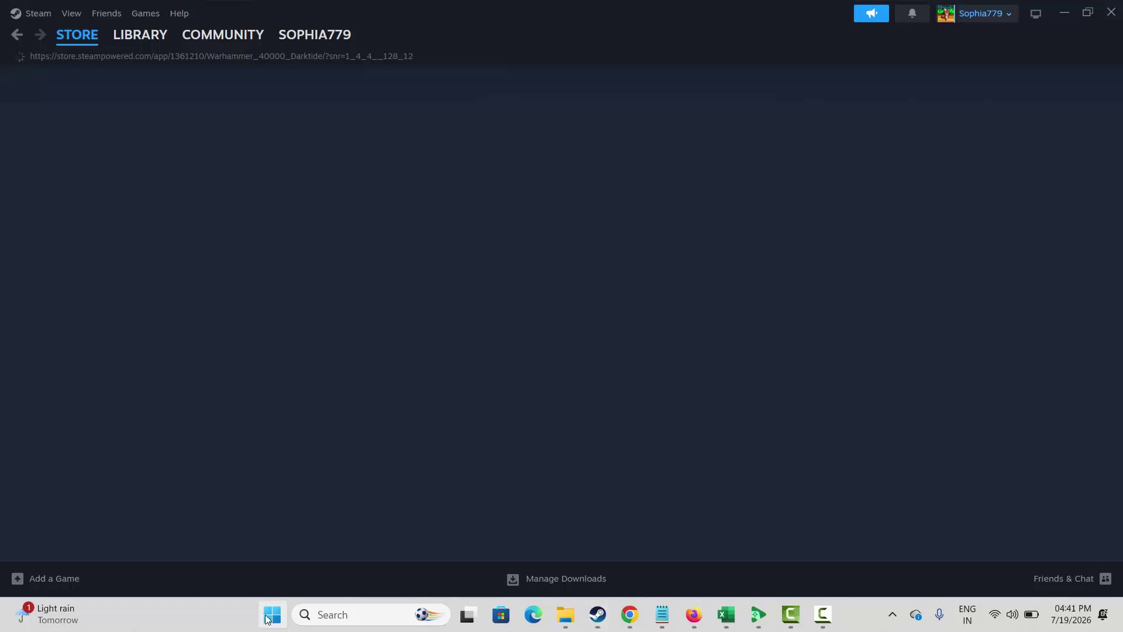
{"action": "left_click", "coordinate": [270, 615]}
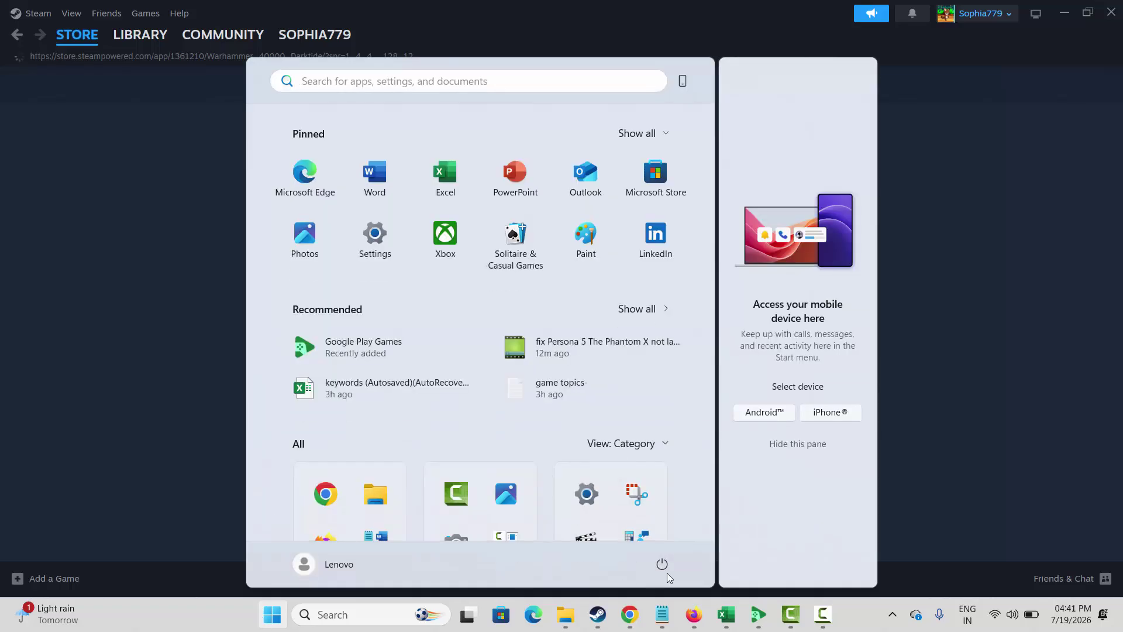
{"action": "left_click", "coordinate": [660, 567]}
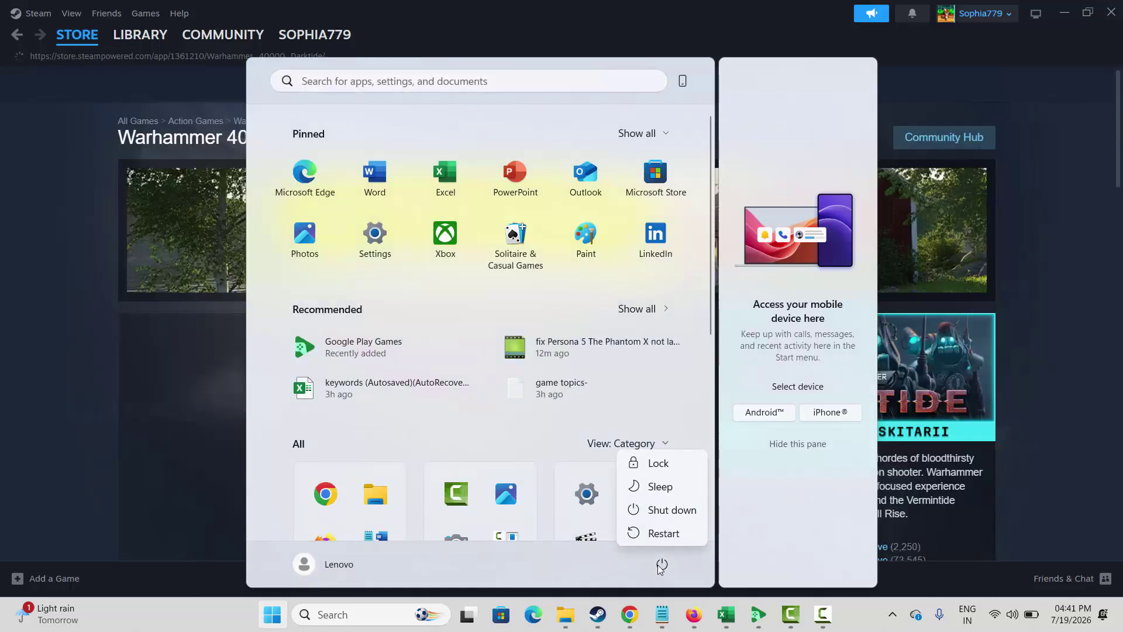
{"action": "left_click", "coordinate": [1066, 393]}
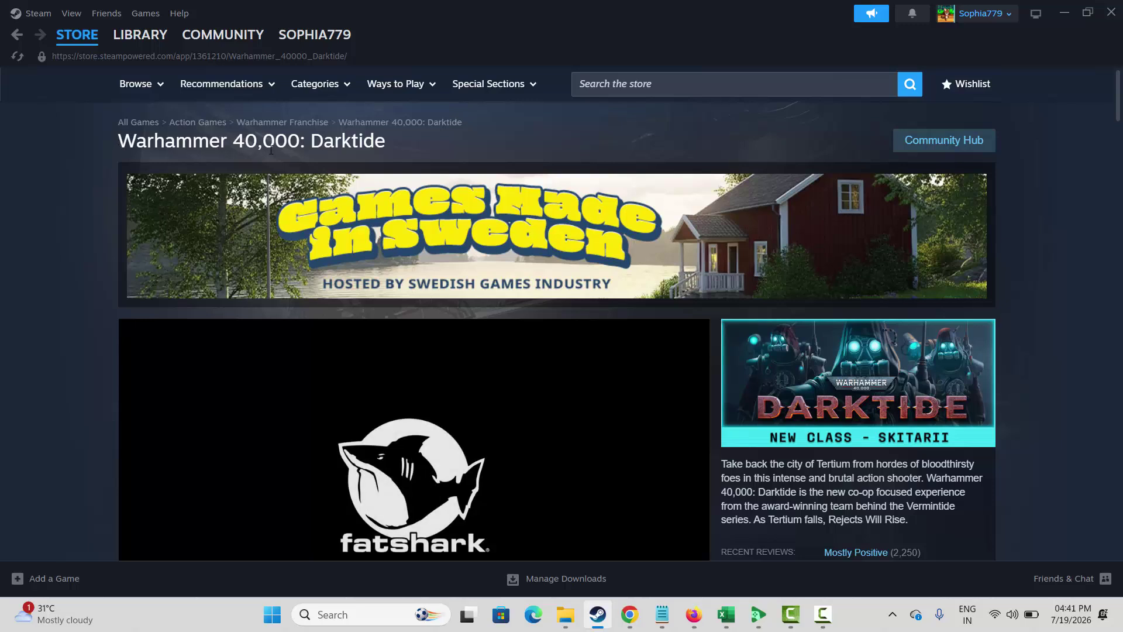
{"action": "left_click_drag", "start_coordinate": [118, 142], "coordinate": [394, 149]}
{"action": "left_click", "coordinate": [60, 279]}
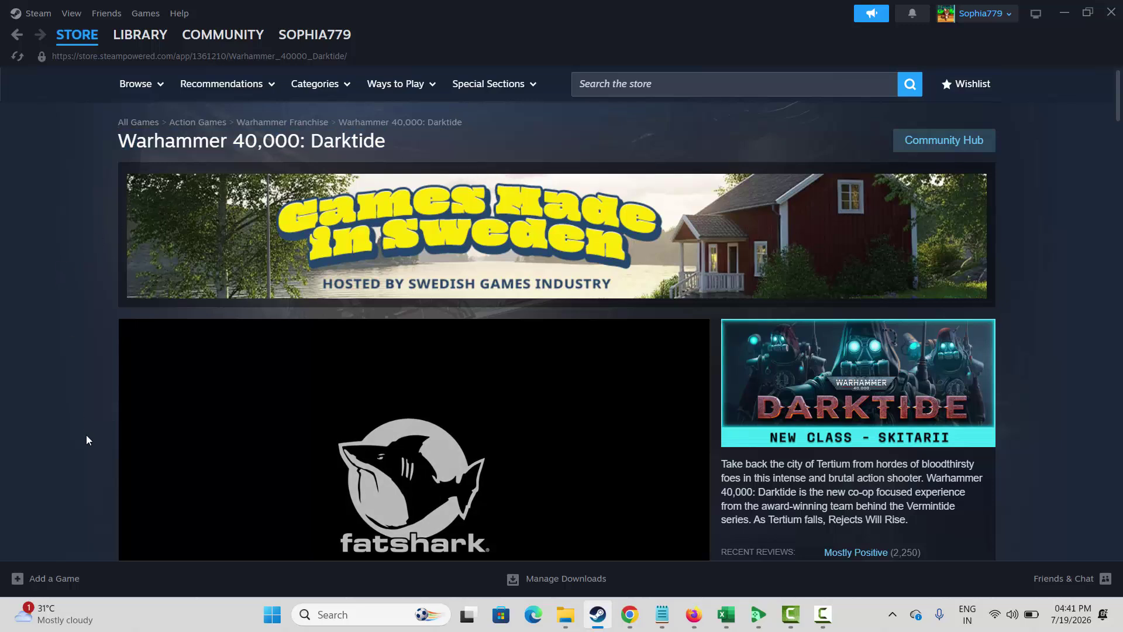